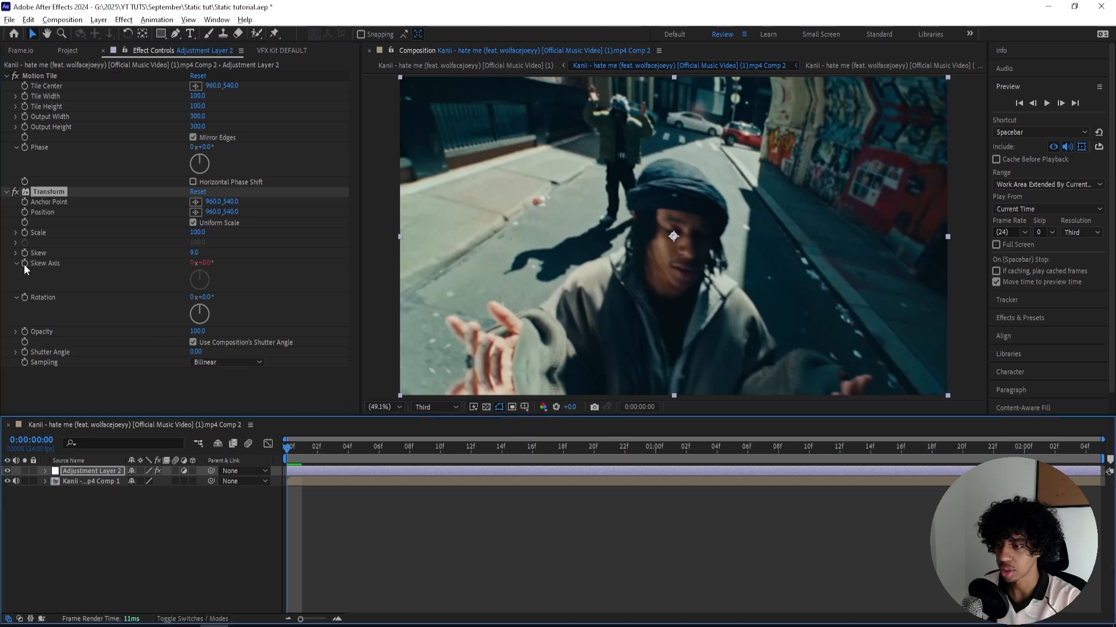
- Enable an expression on the Transform effect's Skew Axis on the adjustment layer
left_click(25, 263, "alt")
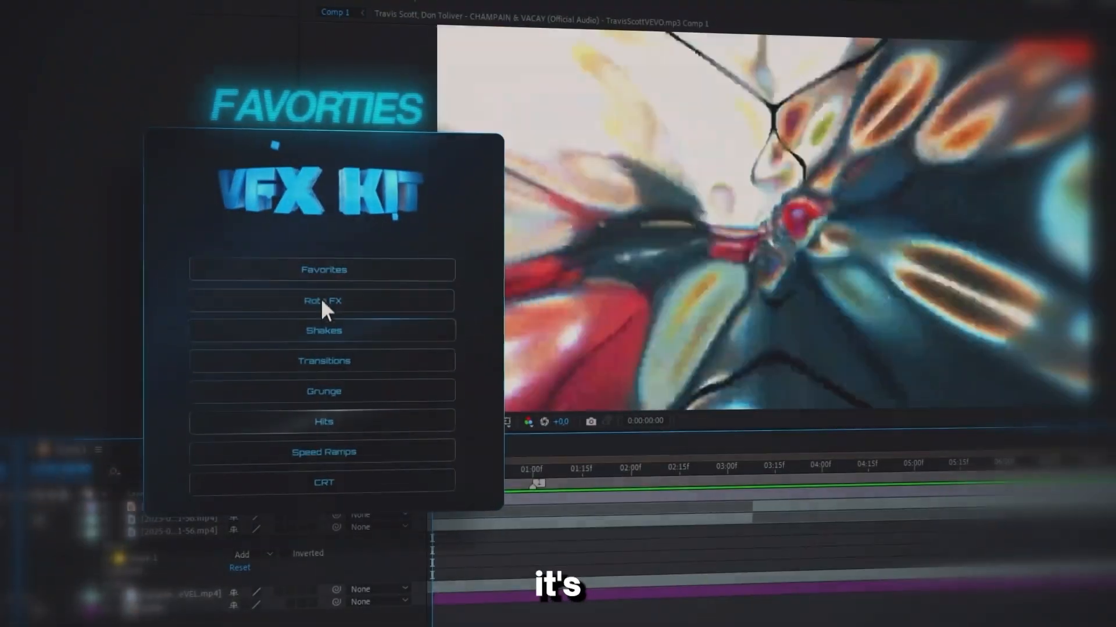
left_click(322, 300)
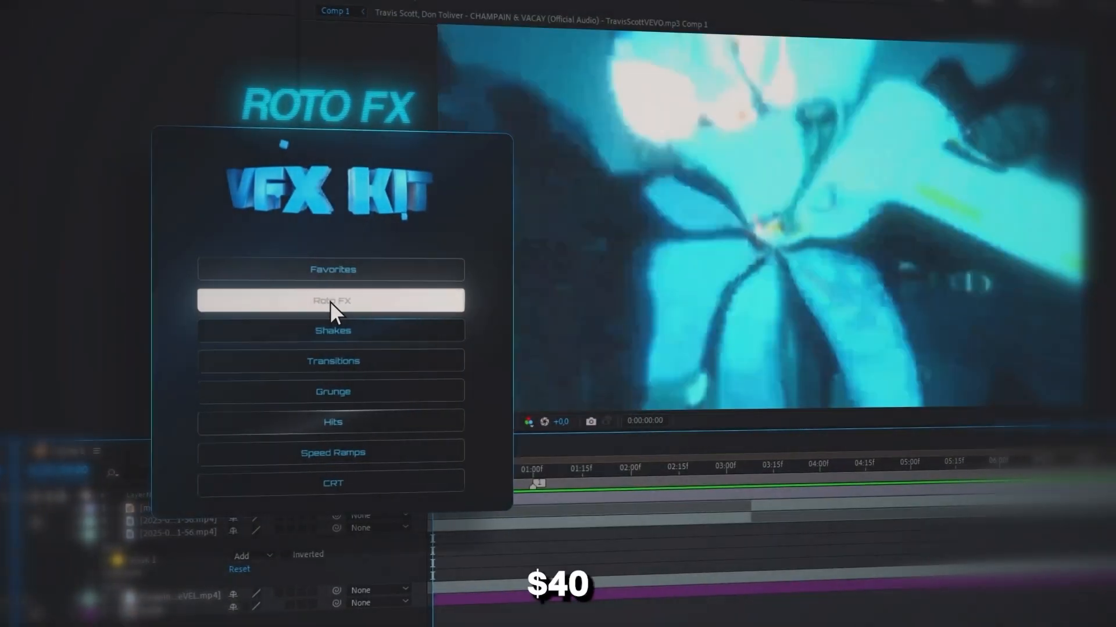
left_click(324, 331)
left_click(361, 363)
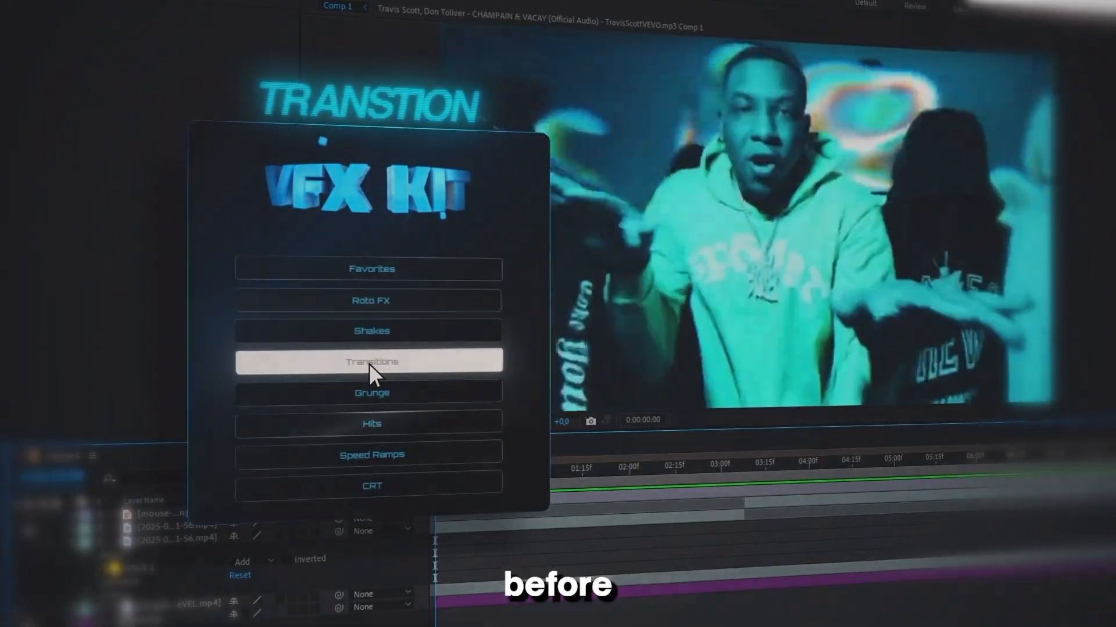
left_click(361, 393)
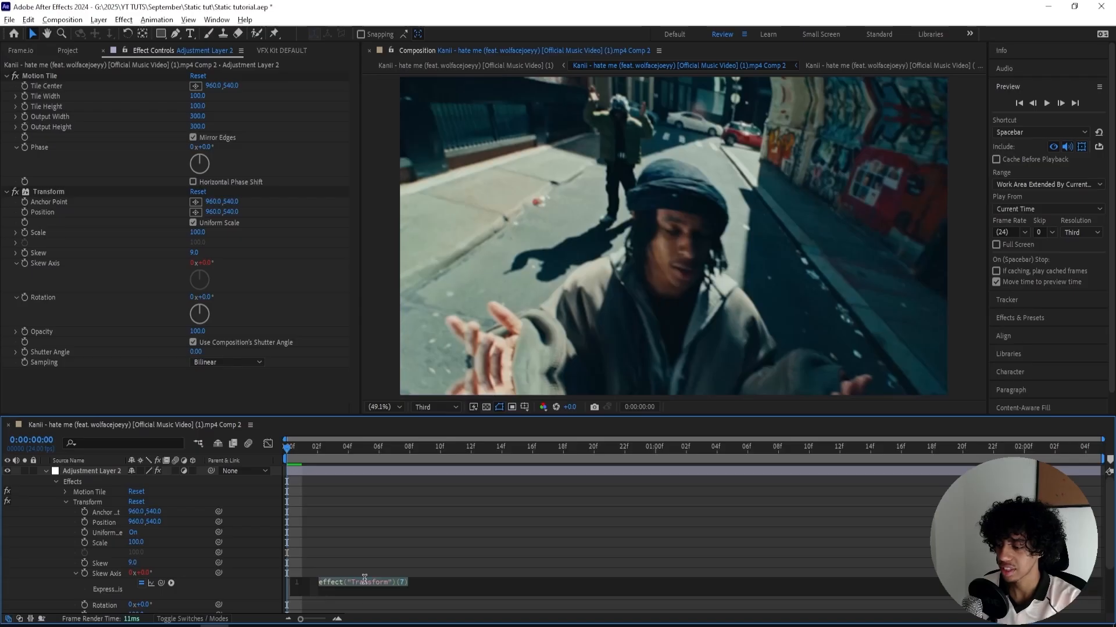
- Enter time*300 as the Skew Axis expression and preview the resulting motion
type("time*")
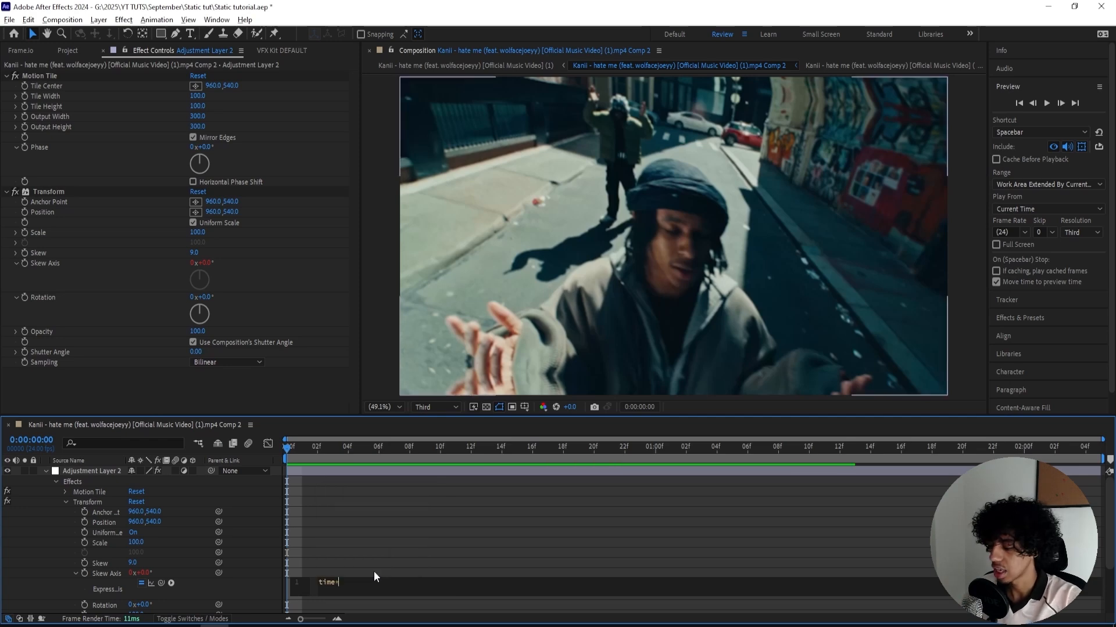
type("300")
left_click(375, 571)
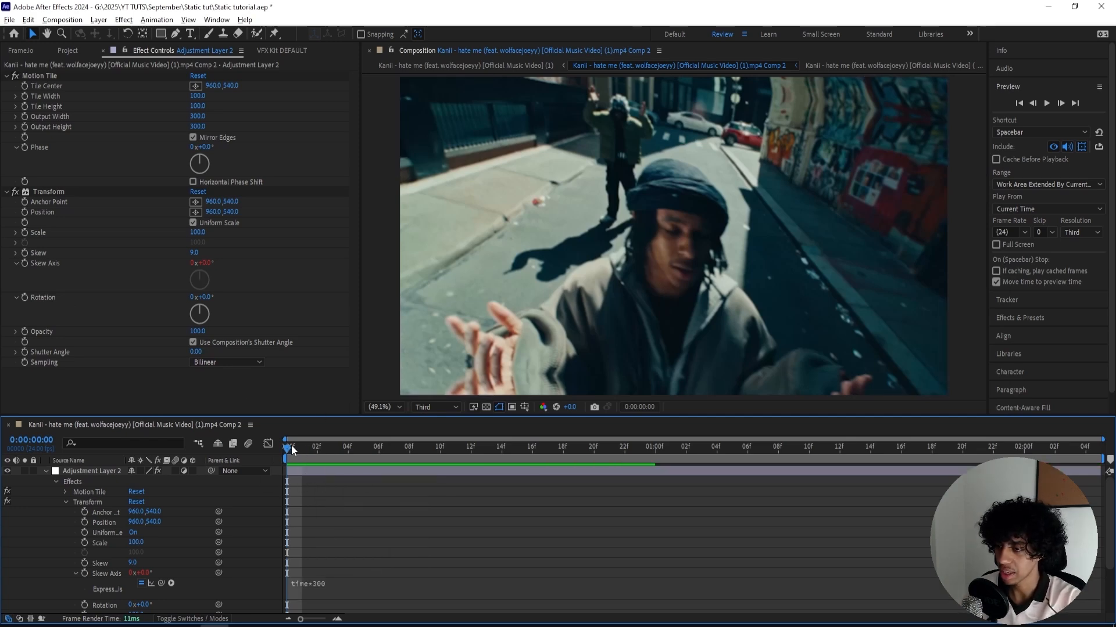
left_click_drag(291, 445, 662, 449)
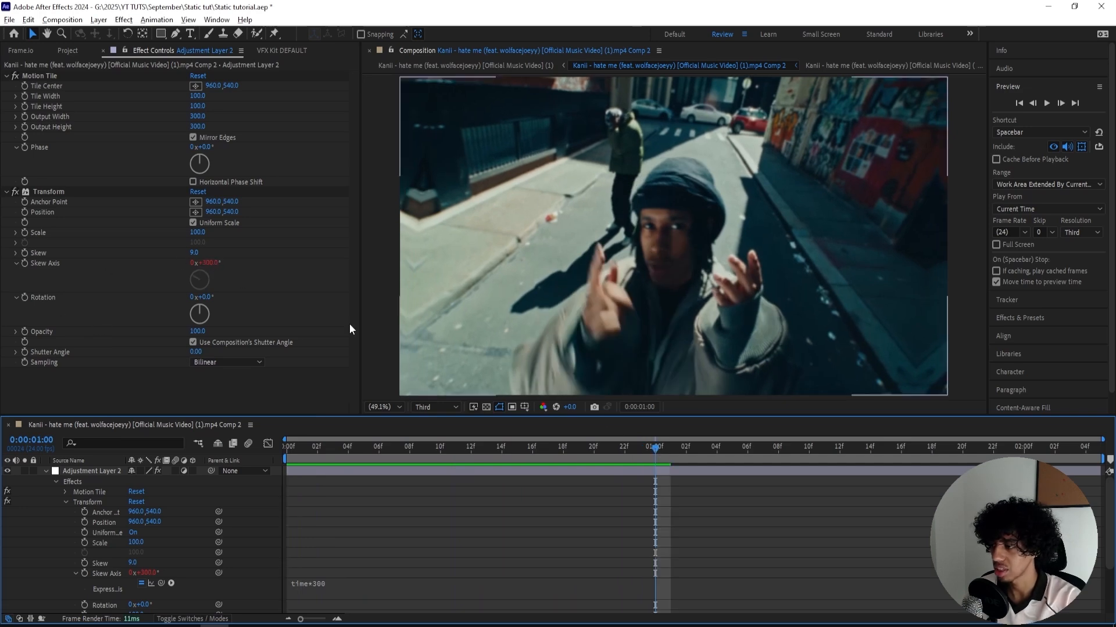
left_click_drag(651, 448, 100, 498)
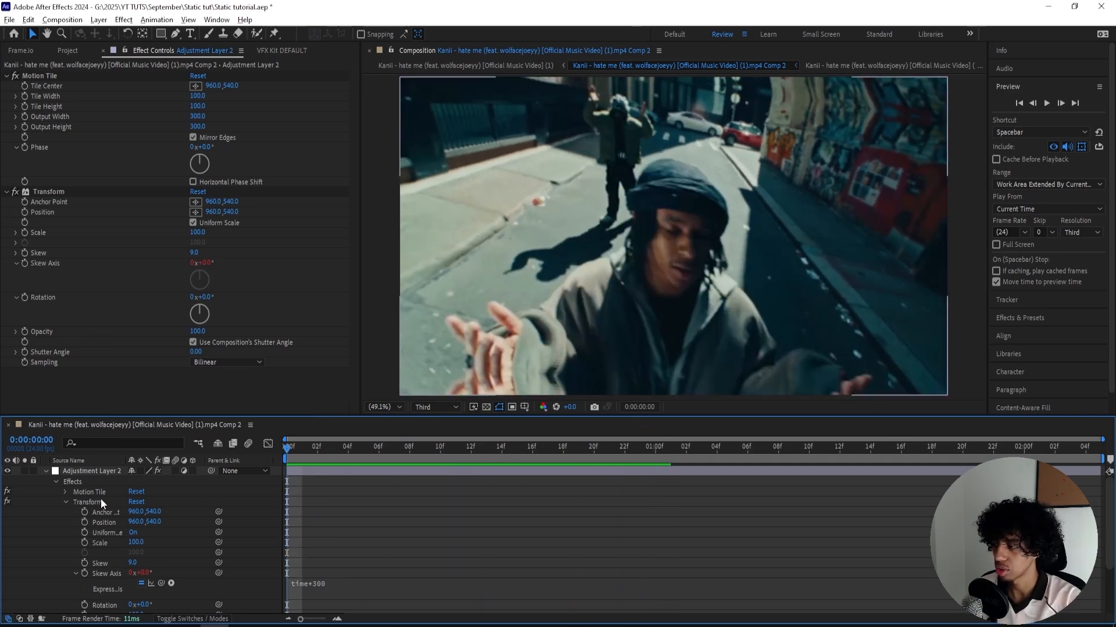
key("space")
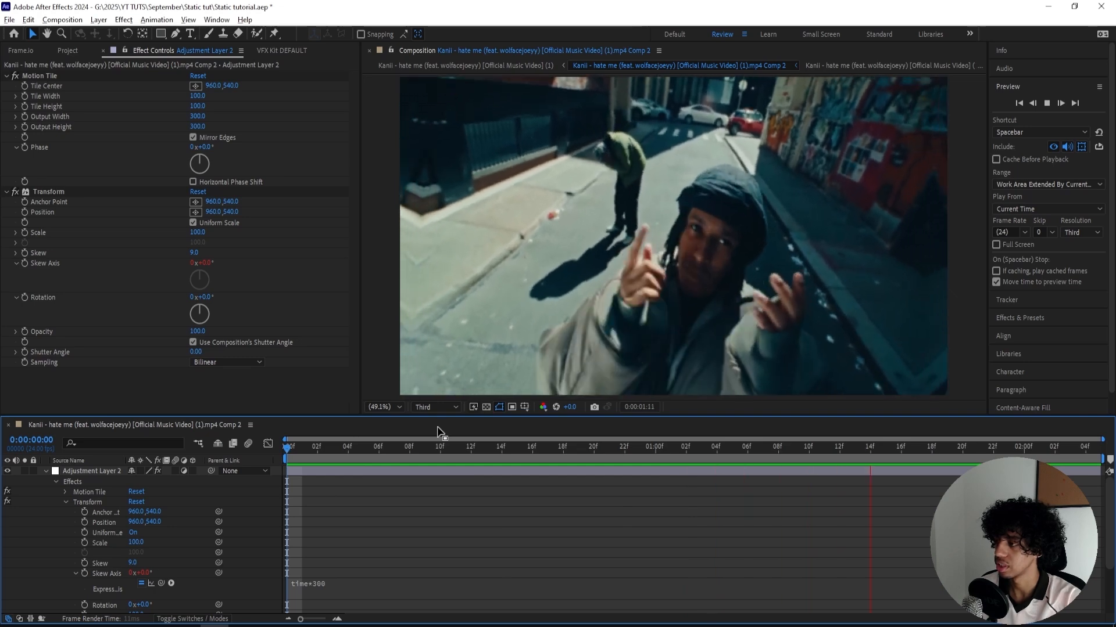
left_click(336, 457)
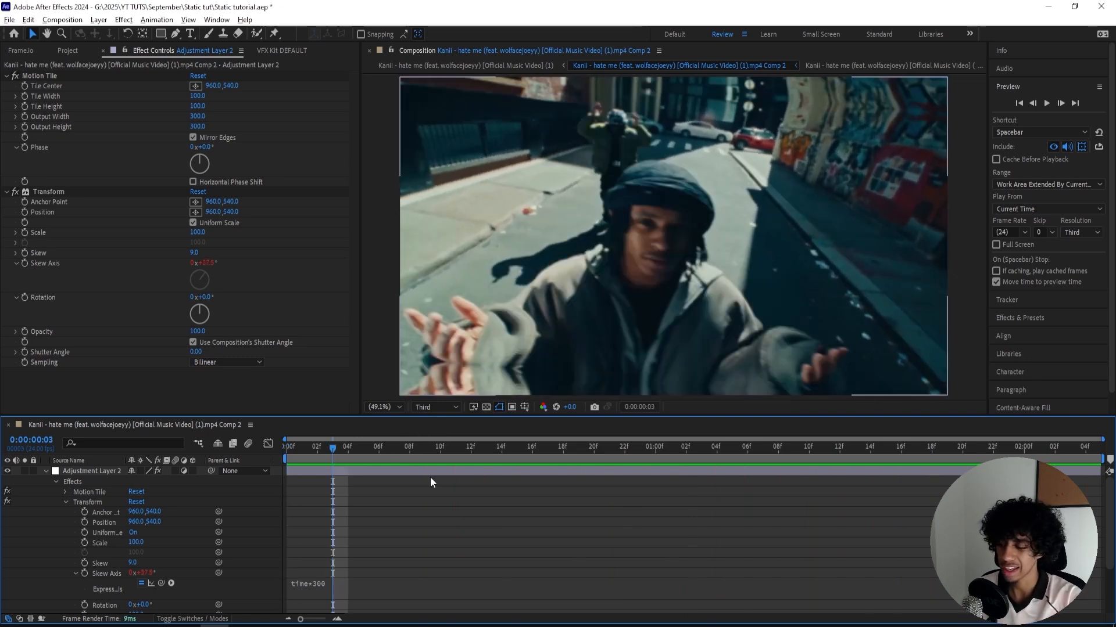
left_click(368, 579)
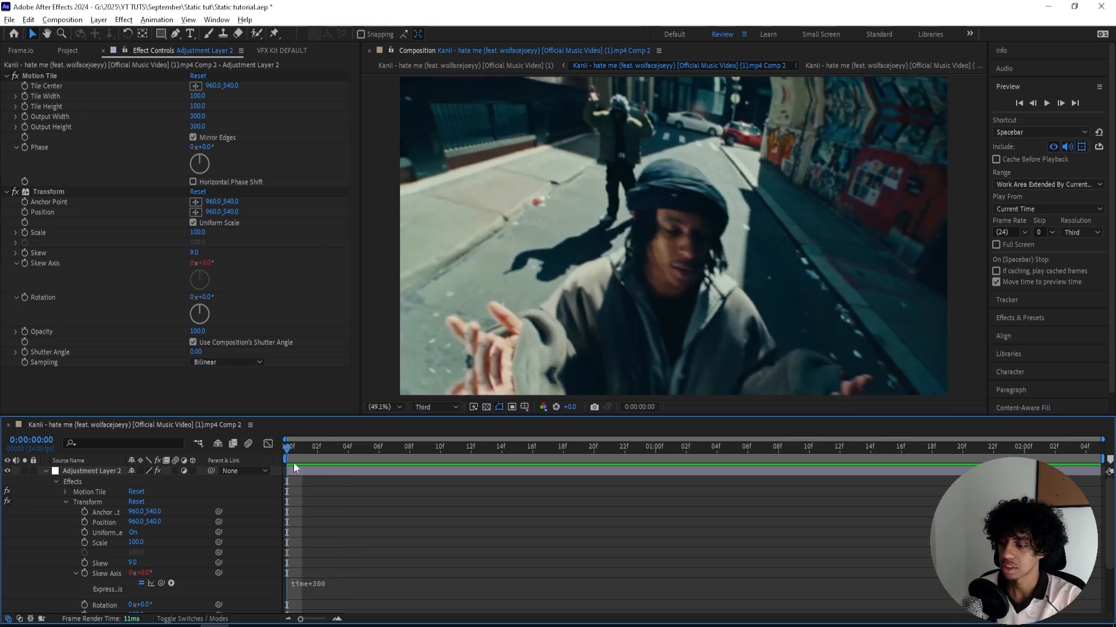
- Apply Turbulent Displace to the adjustment layer and set its Displacement to Horizontal Displacement
left_click(295, 471)
key("ctrl+space")
type("tu")
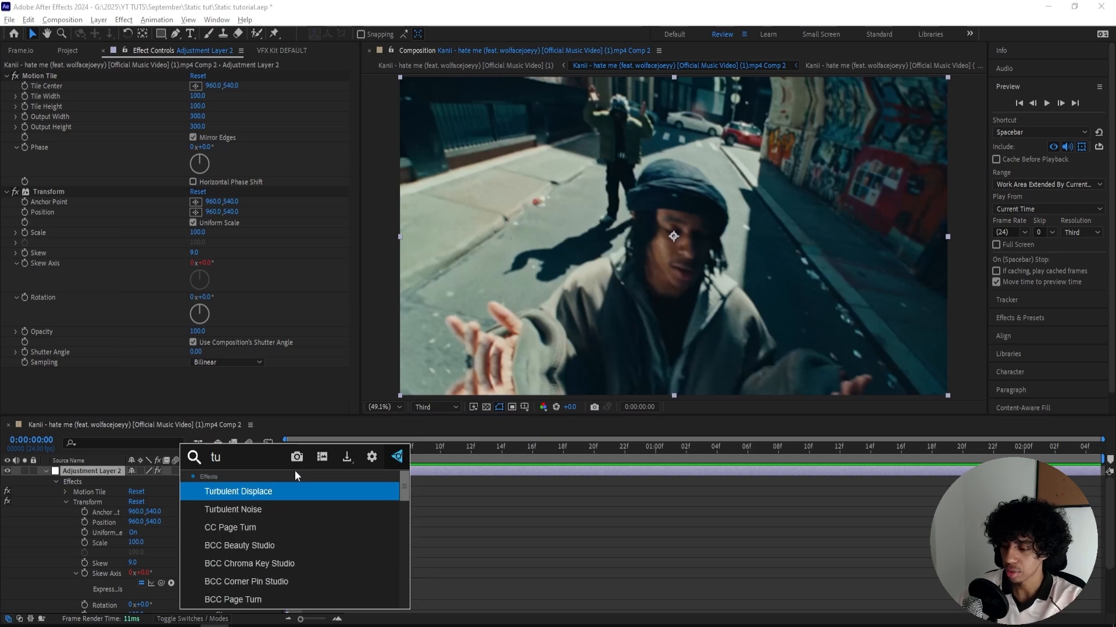
type("rbulent di")
key("Return")
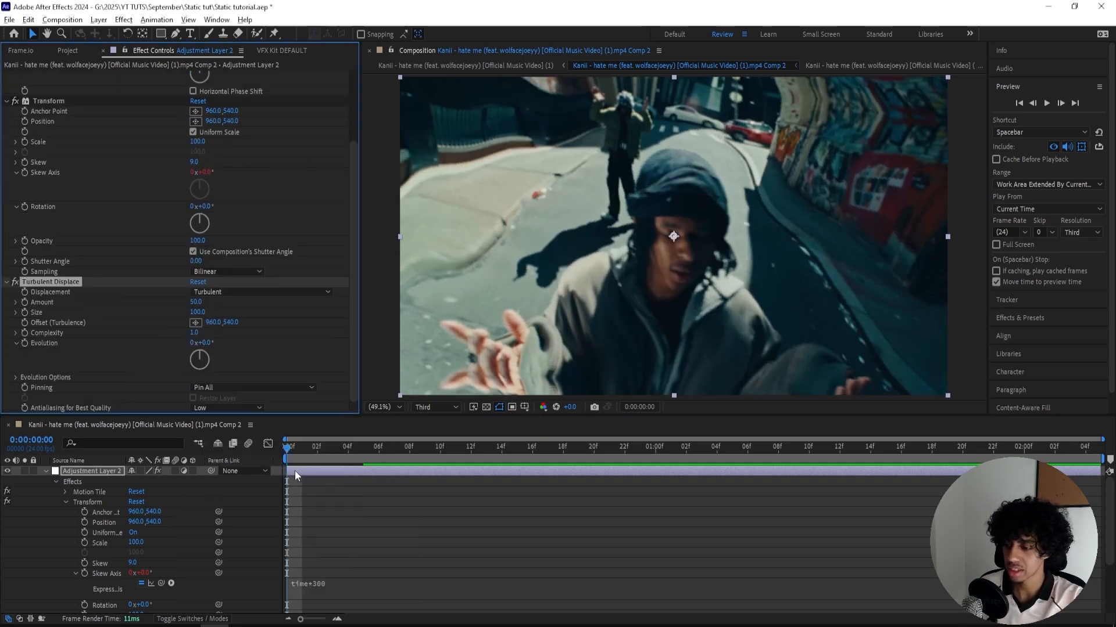
left_click(245, 293)
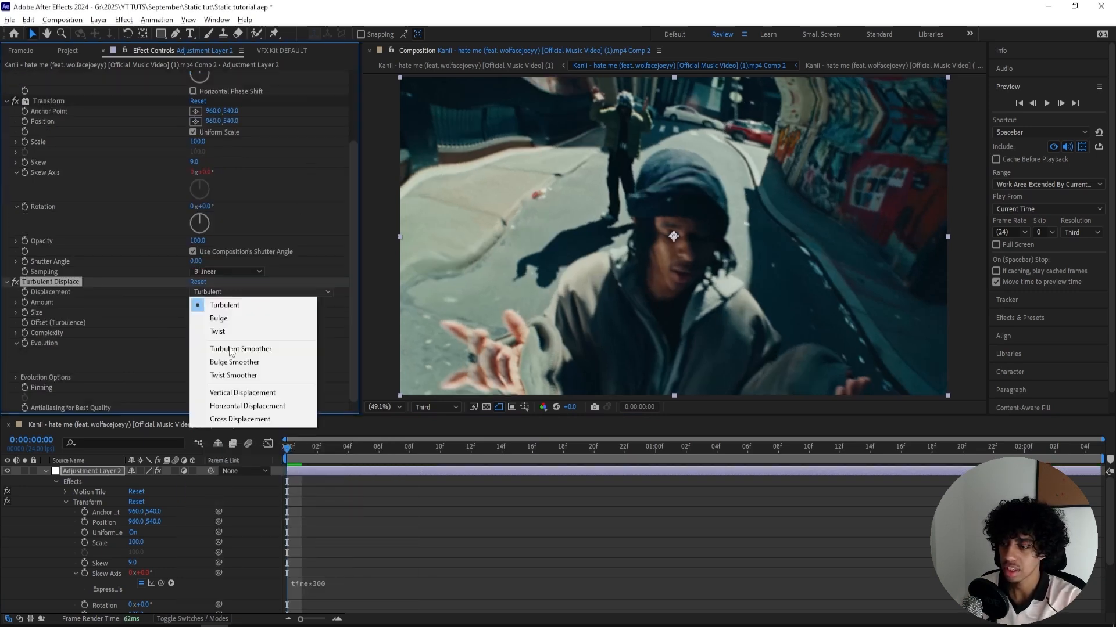
left_click(269, 406)
- Keyframe the Turbulent Displace Amount at 0 on the first frame and 127 at frame 12
left_click(200, 302)
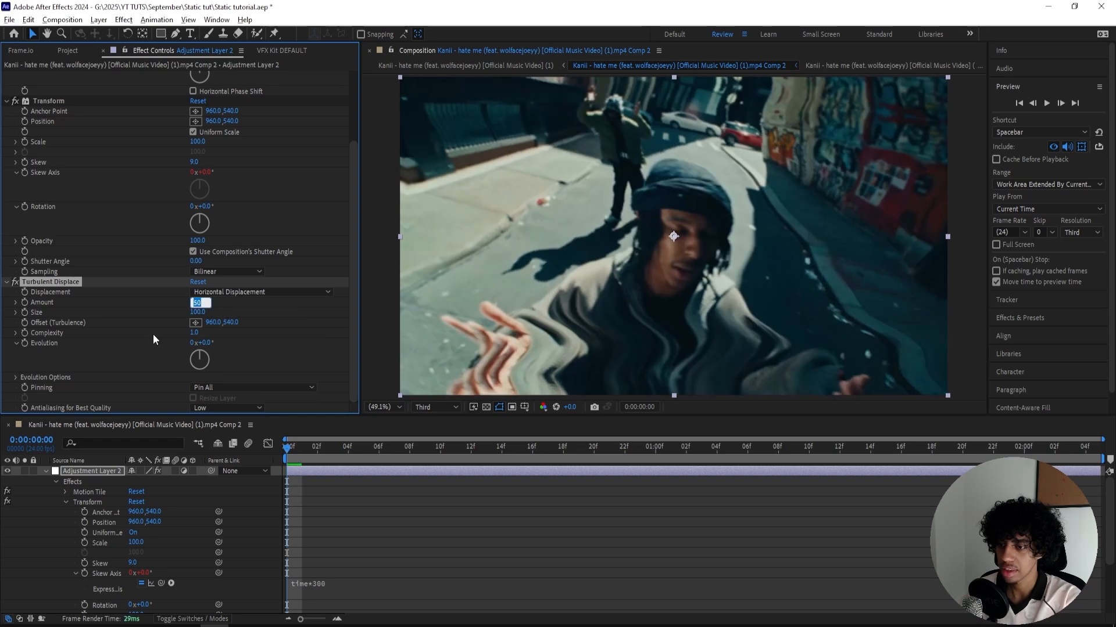
key("Return")
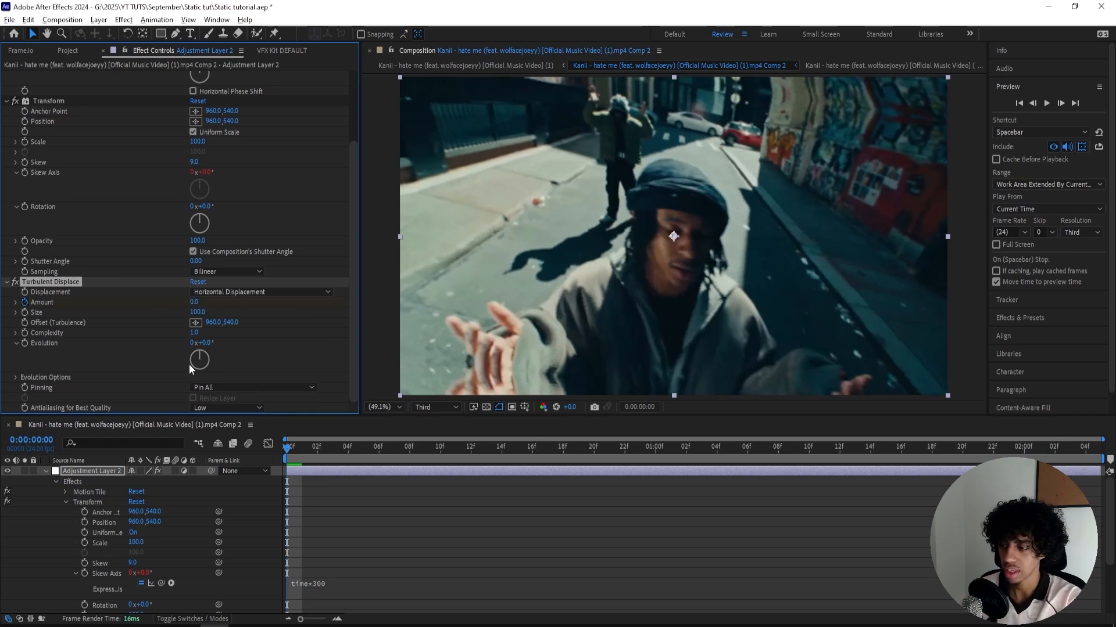
left_click(23, 302)
left_click_drag(368, 447, 471, 451)
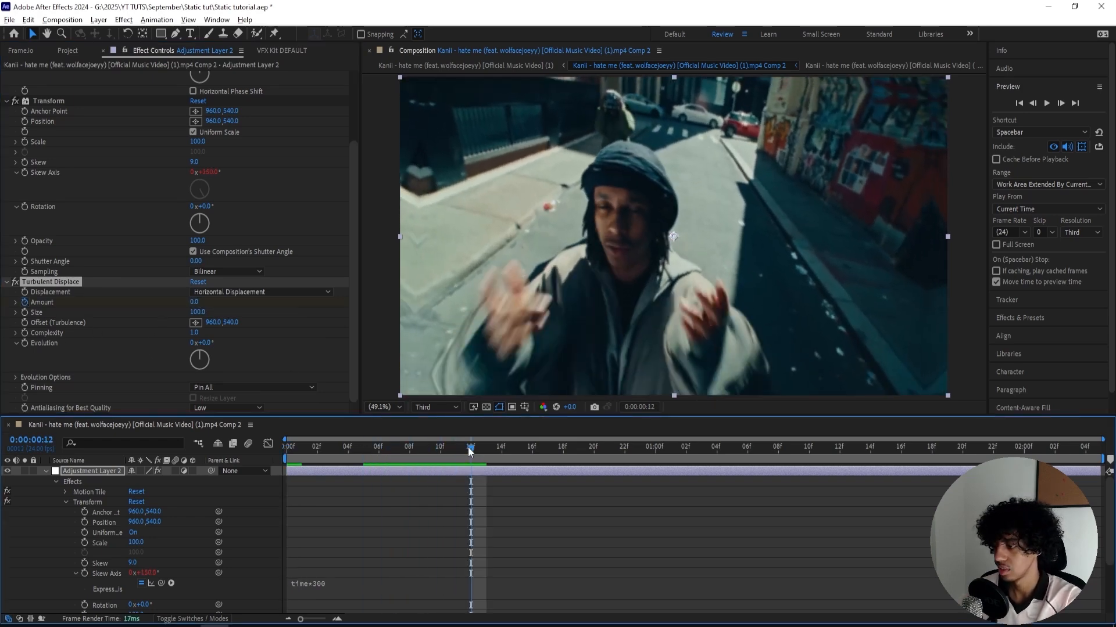
left_click(197, 305)
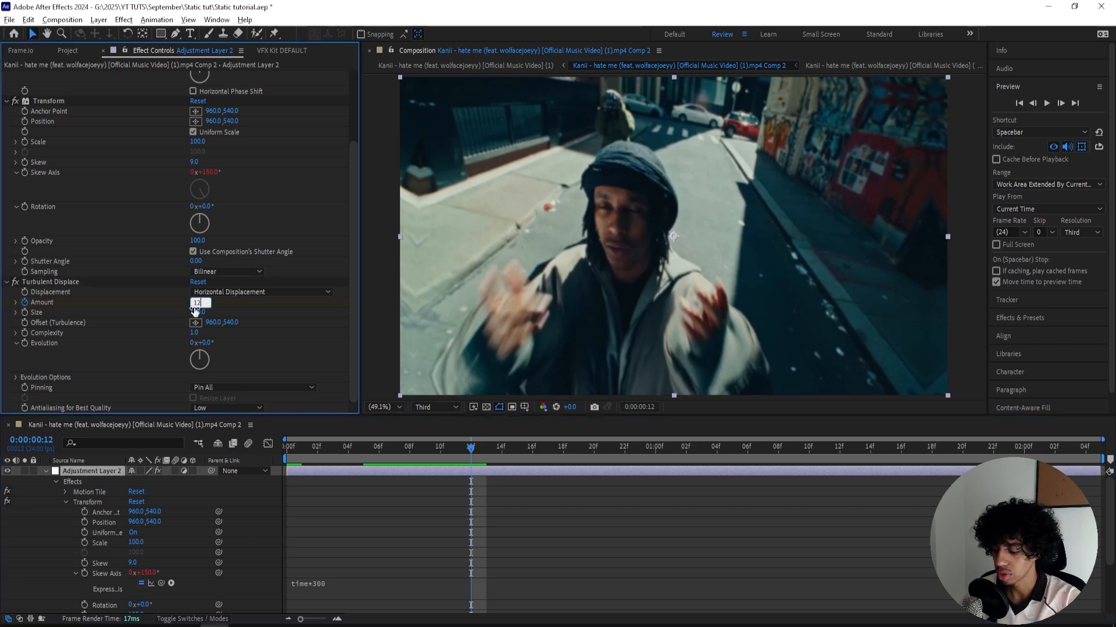
key("Return")
- Set the Turbulent Displace Size to 25
left_click(199, 314)
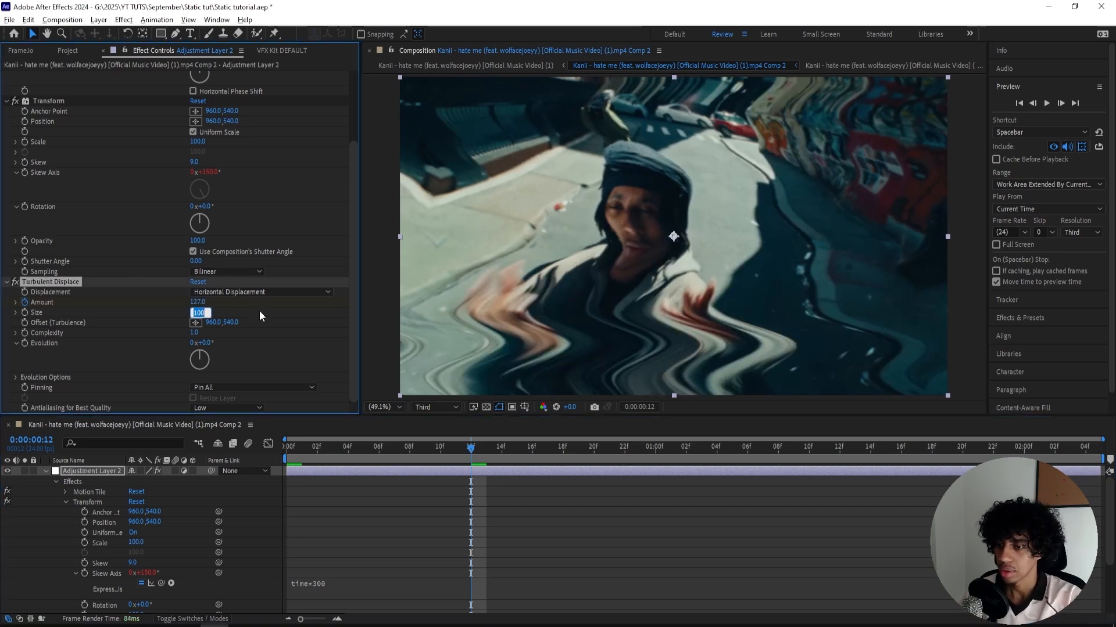
type("25")
key("Return")
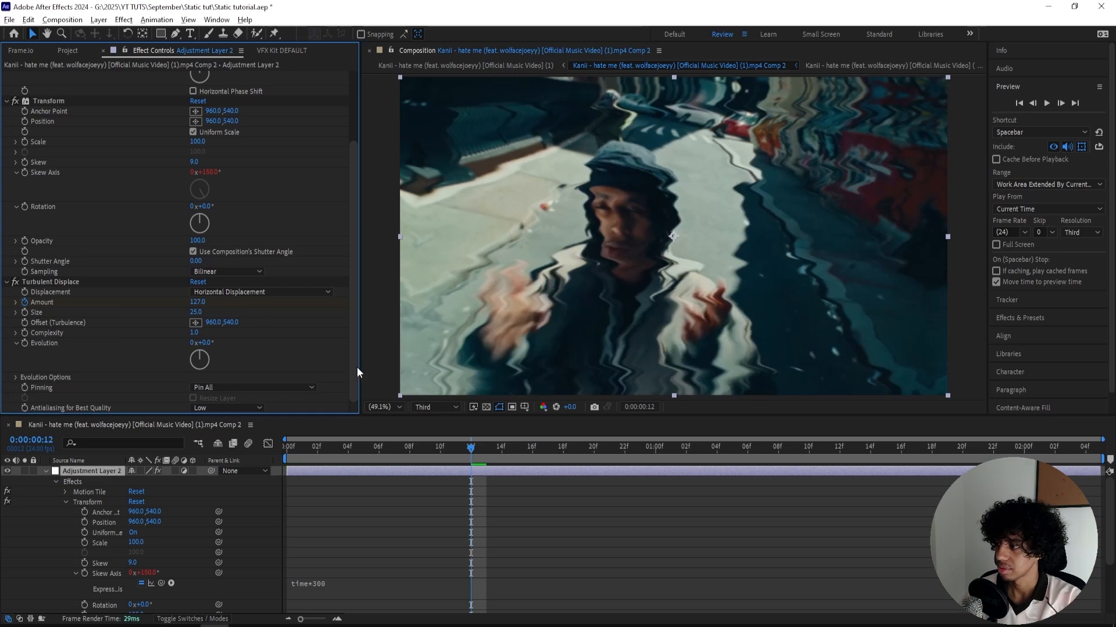
- Reveal the adjustment layer's Amount keyframes and try moving the second one to frame 18
key("u")
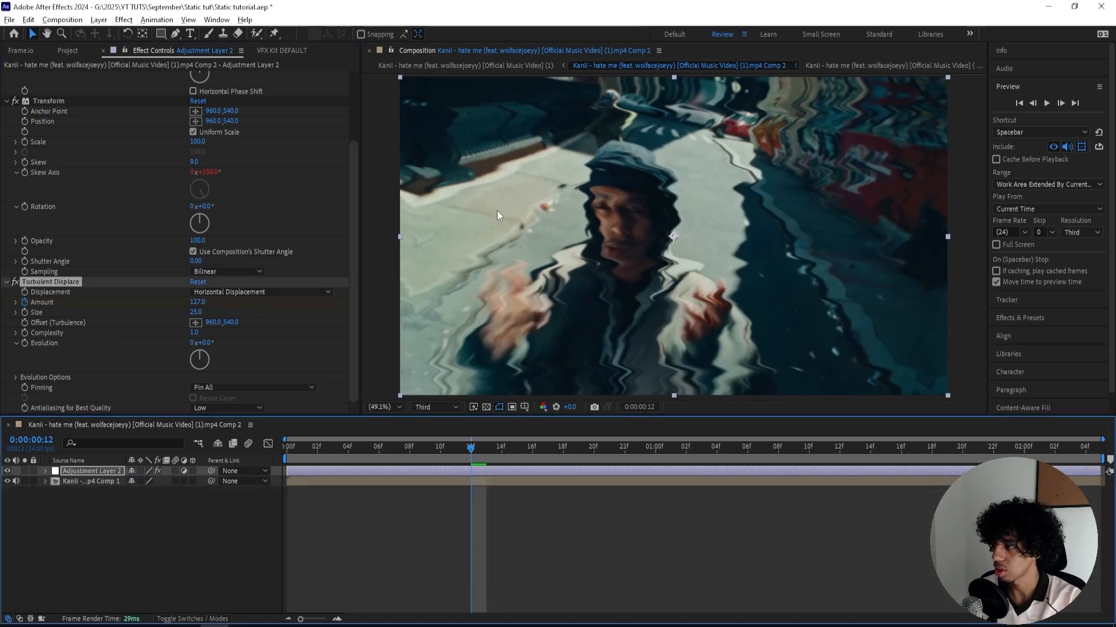
key("u")
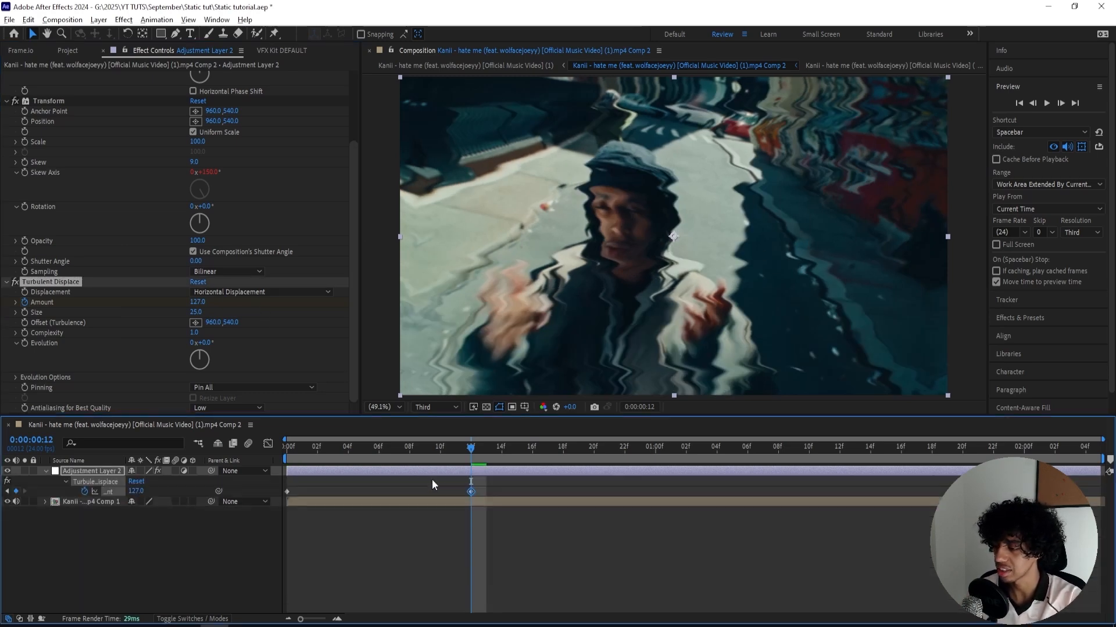
left_click_drag(471, 492, 563, 493)
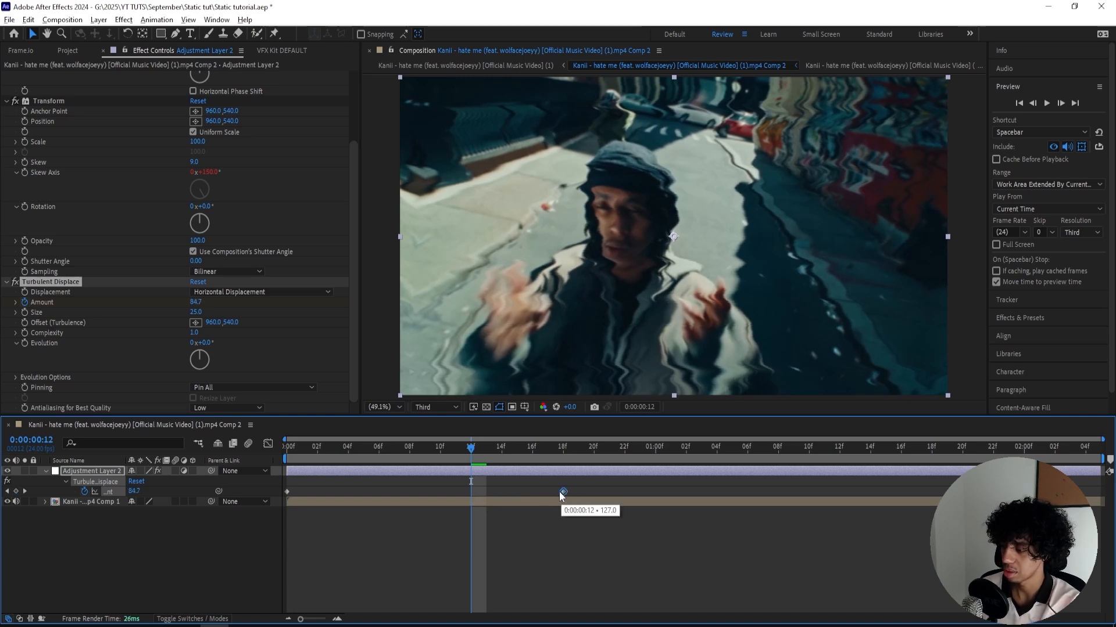
left_click(567, 455)
- Easy-ease both Amount keyframes and check their curve in the Graph Editor
key("Home")
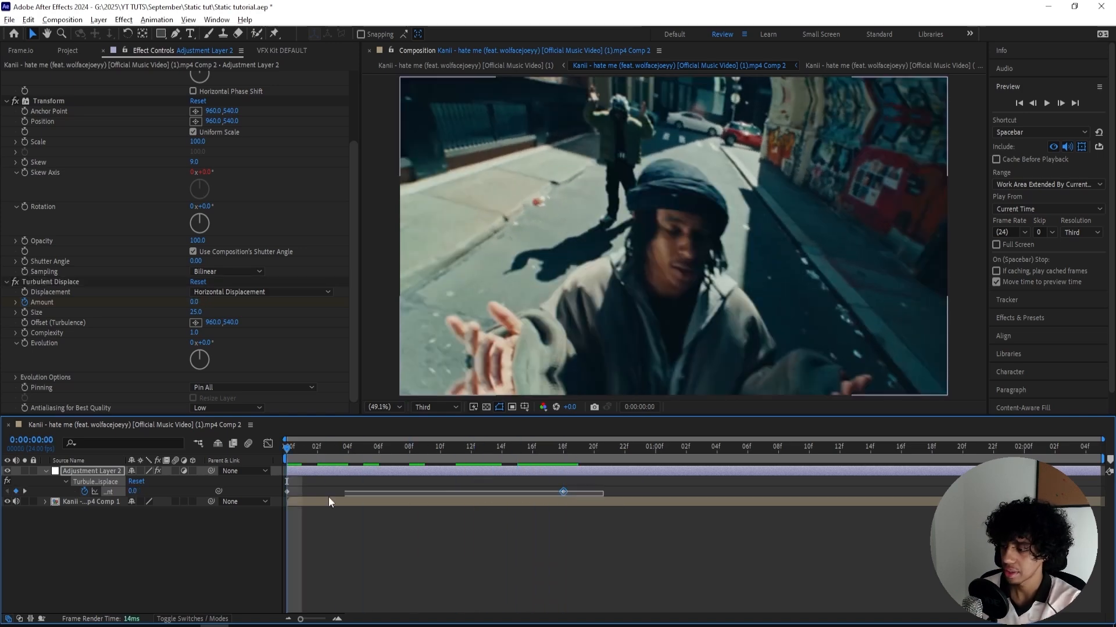
left_click(267, 444)
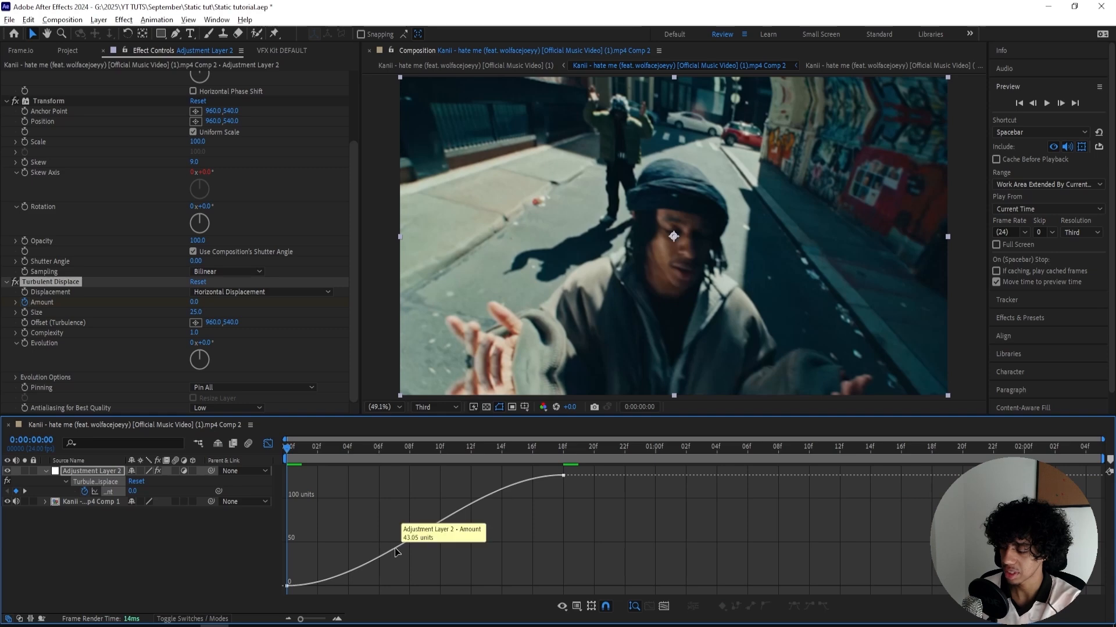
left_click(384, 546)
left_click(269, 445)
- Add an Amount keyframe of 0 at 0:00:01:00
left_click_drag(292, 447, 230, 468)
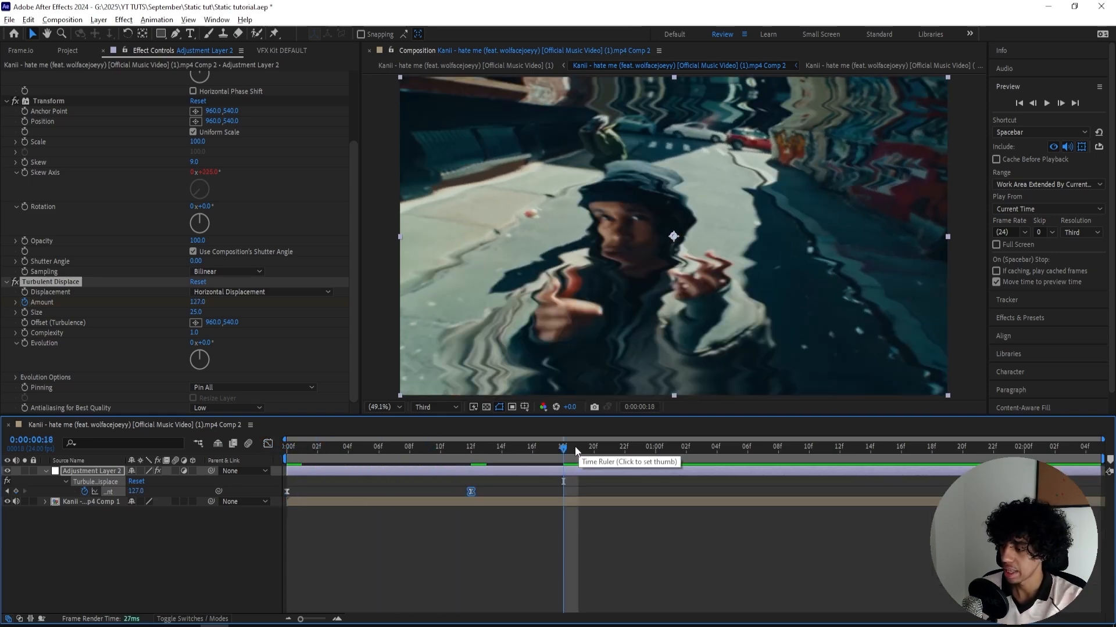
left_click_drag(575, 450, 655, 447)
left_click(187, 480)
left_click(136, 491)
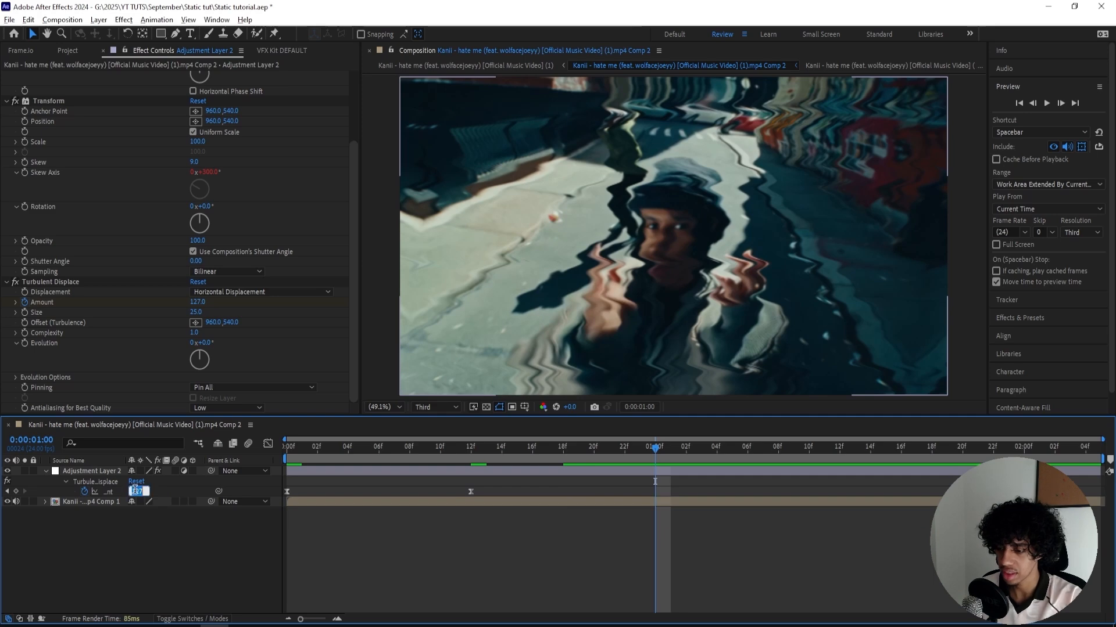
type("0")
key("Return")
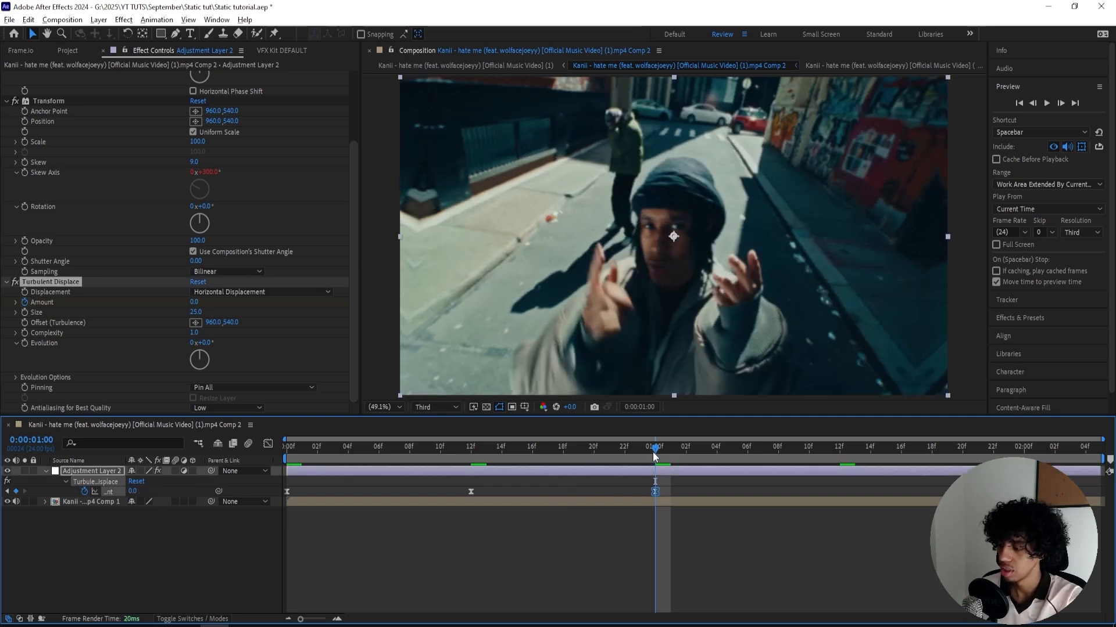
- Preview the distortion and raise the Amount keyframe at frame 12 to about 158
key("space")
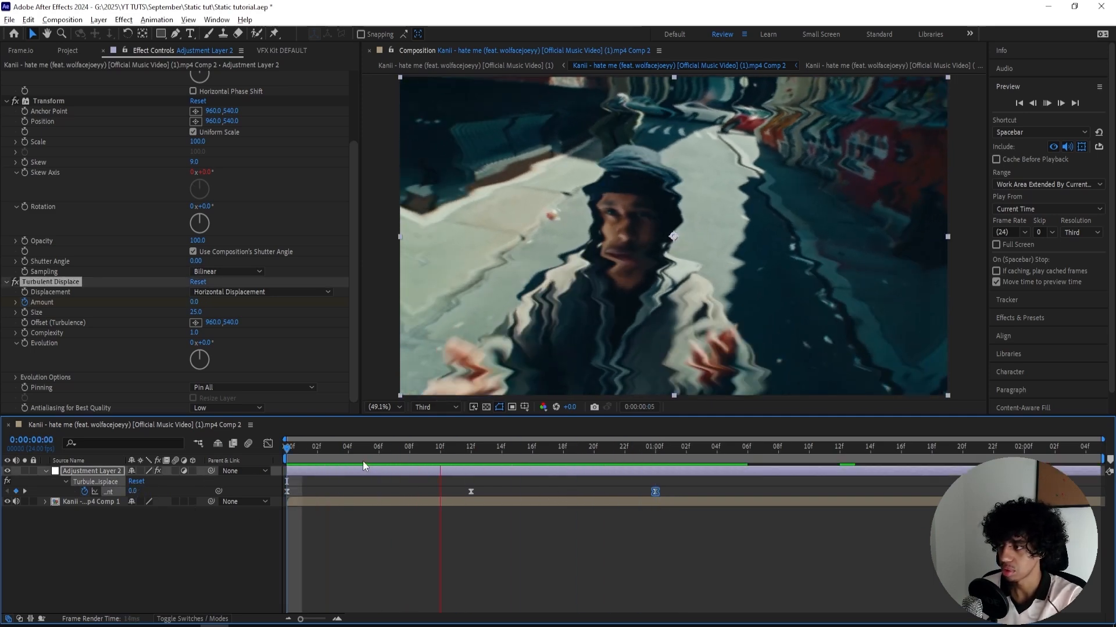
left_click_drag(434, 446, 472, 451)
left_click(510, 482)
left_click_drag(196, 302, 210, 302)
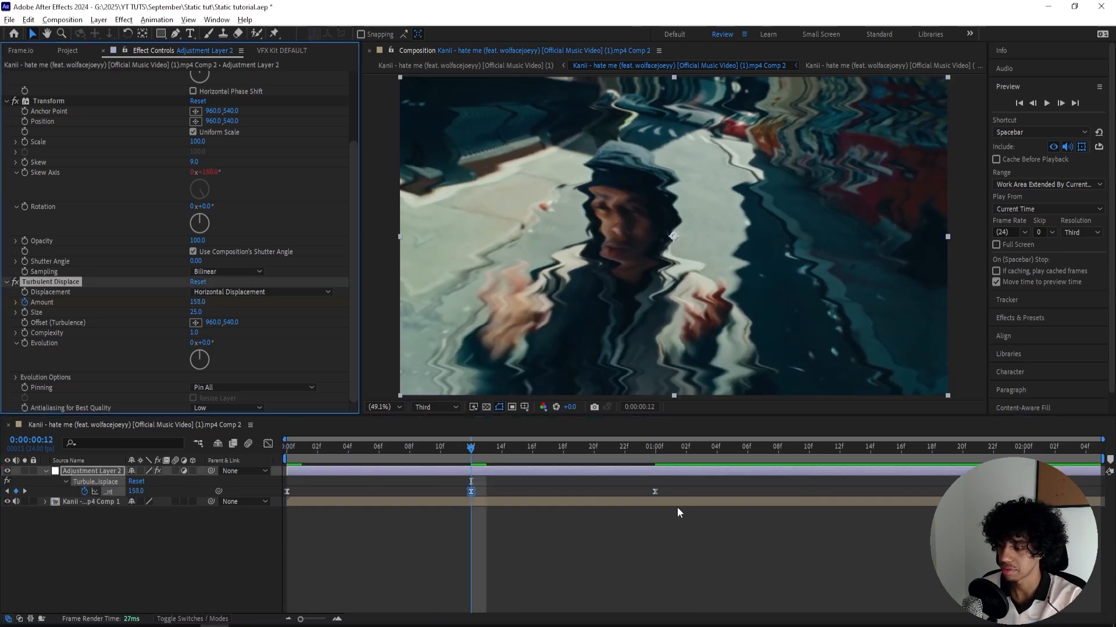
- Move the middle Amount keyframe to frame 10 and the last one to frame 21
left_click_drag(678, 484, 607, 491)
left_click_drag(470, 447, 655, 453)
left_click(664, 487)
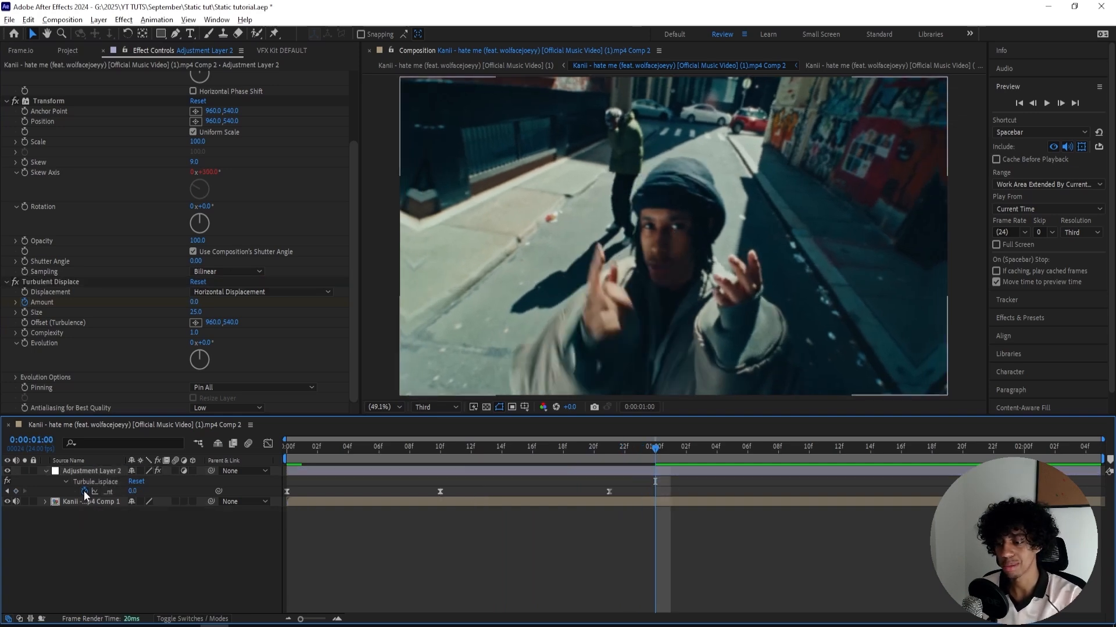
- Add the expression loopOut("cycle") to the Turbulent Displace Amount and preview the looping distortion
left_click(84, 491, "alt")
type("loopo")
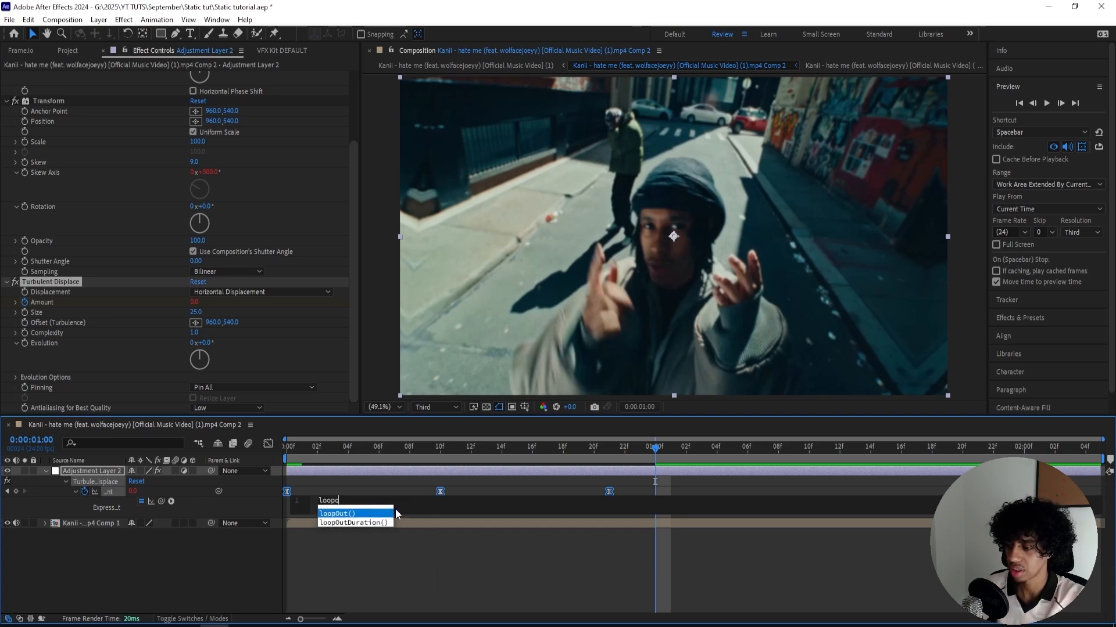
key("Return")
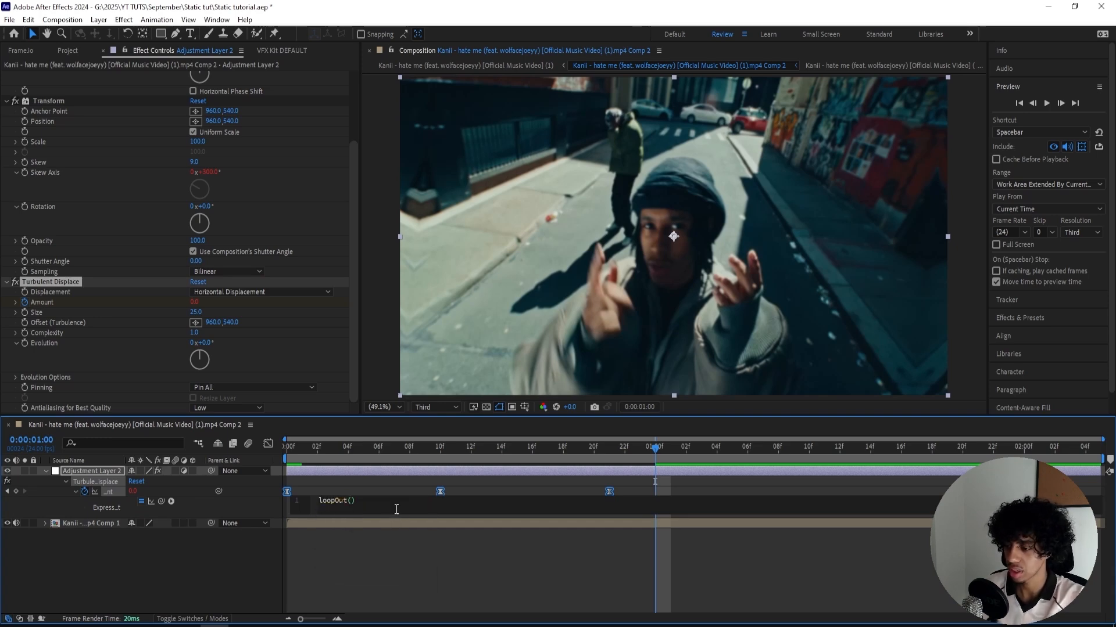
type("\"cycle")
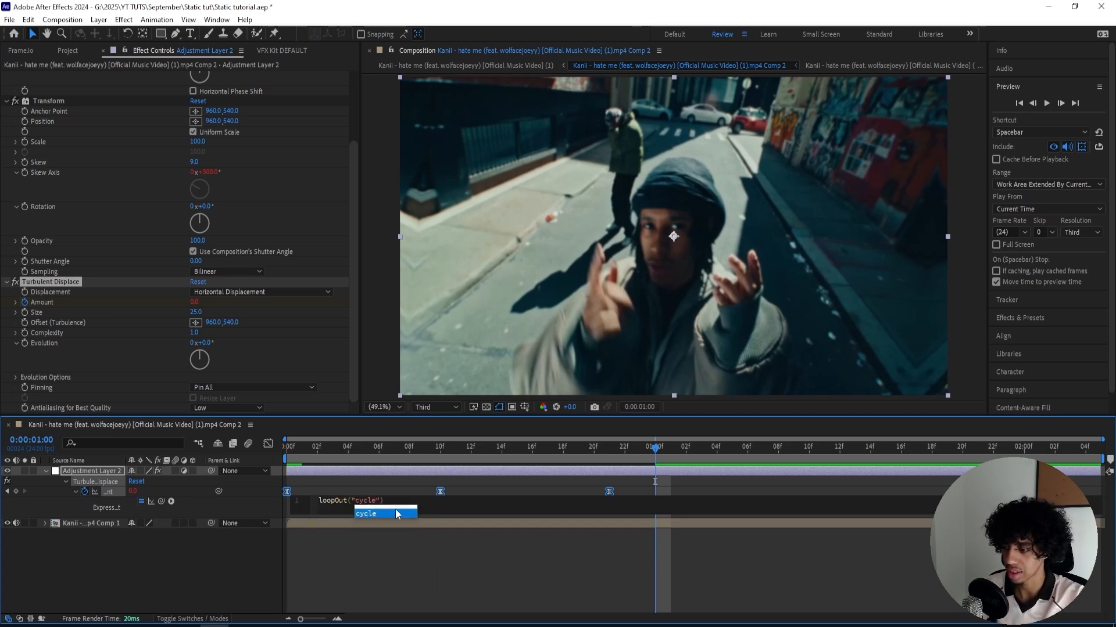
left_click(390, 493)
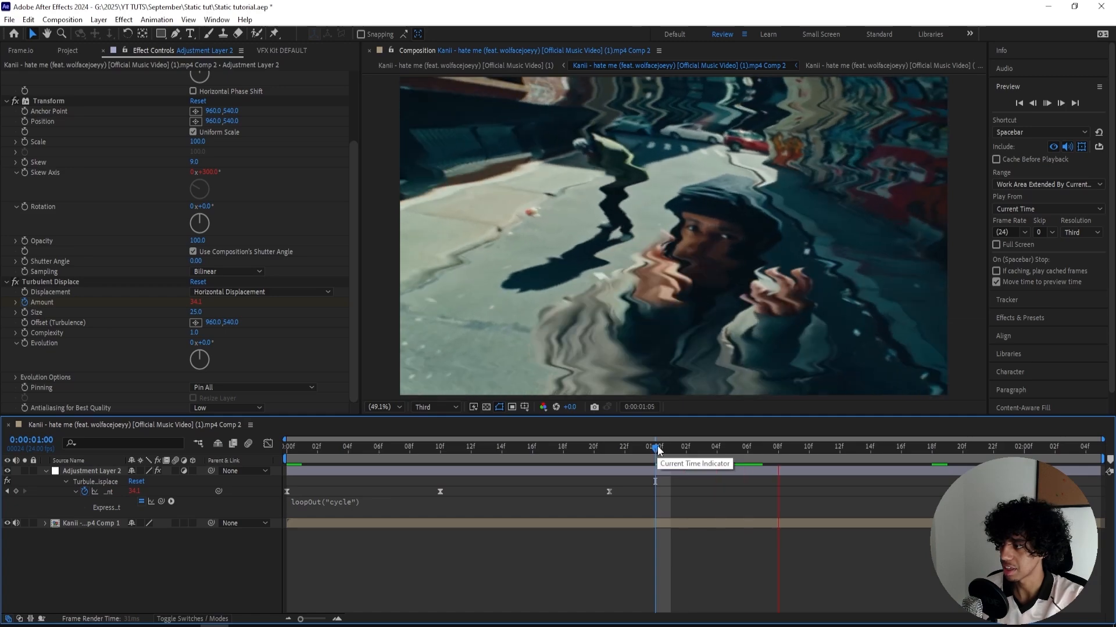
key("space")
key("space")
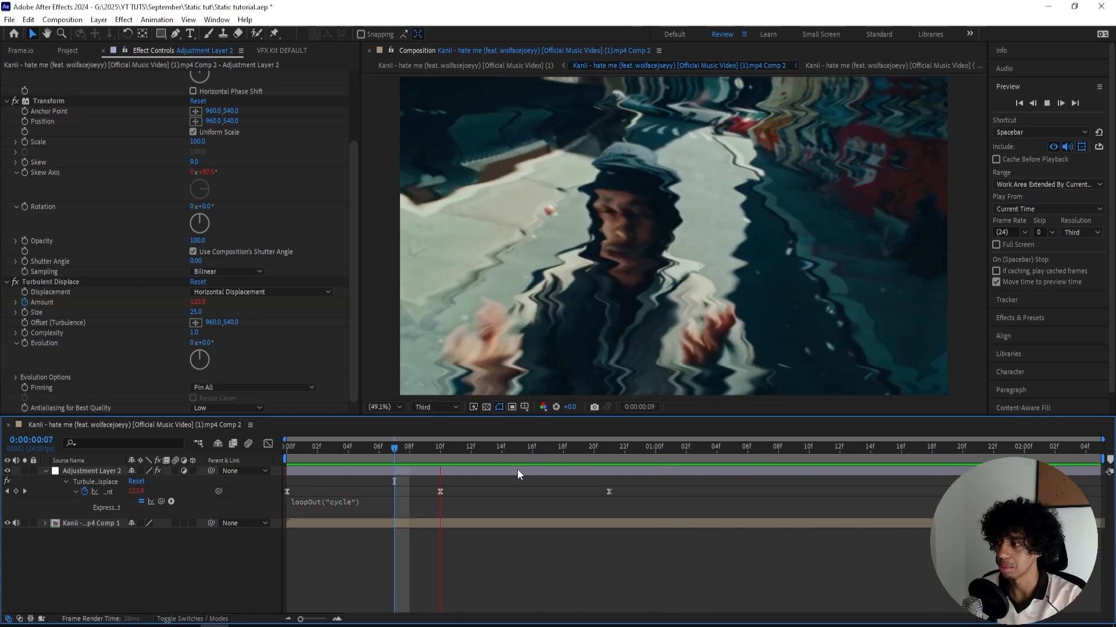
- Preview the looping Turbulent Displace distortion from the first frame and inspect the frame near 0:00:00:11
left_click_drag(394, 448, 234, 444)
key("space")
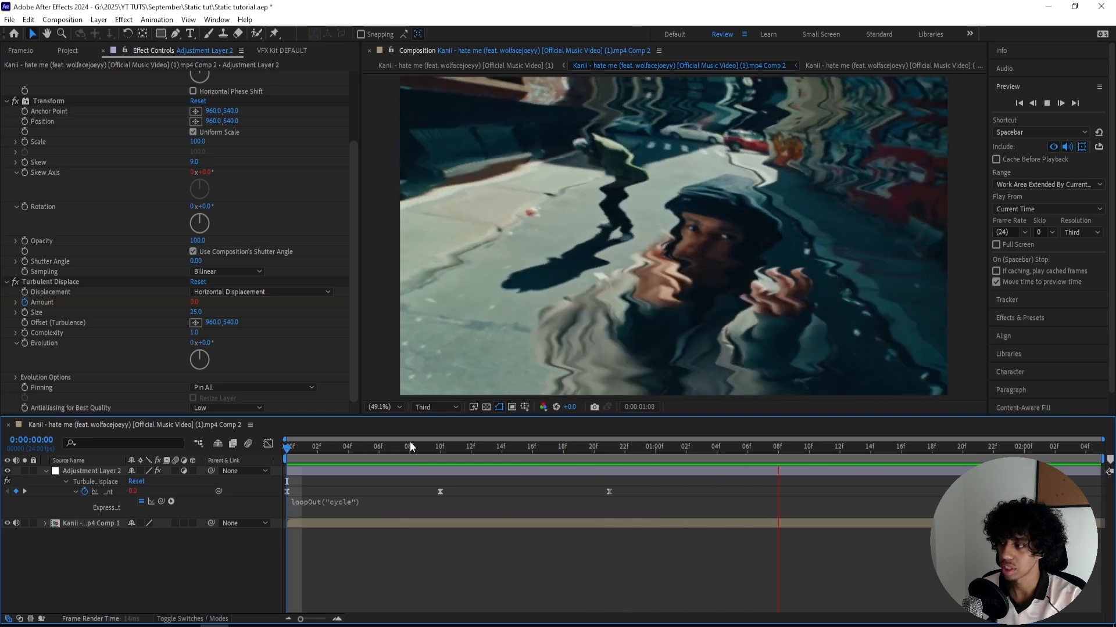
key("space")
left_click(453, 448)
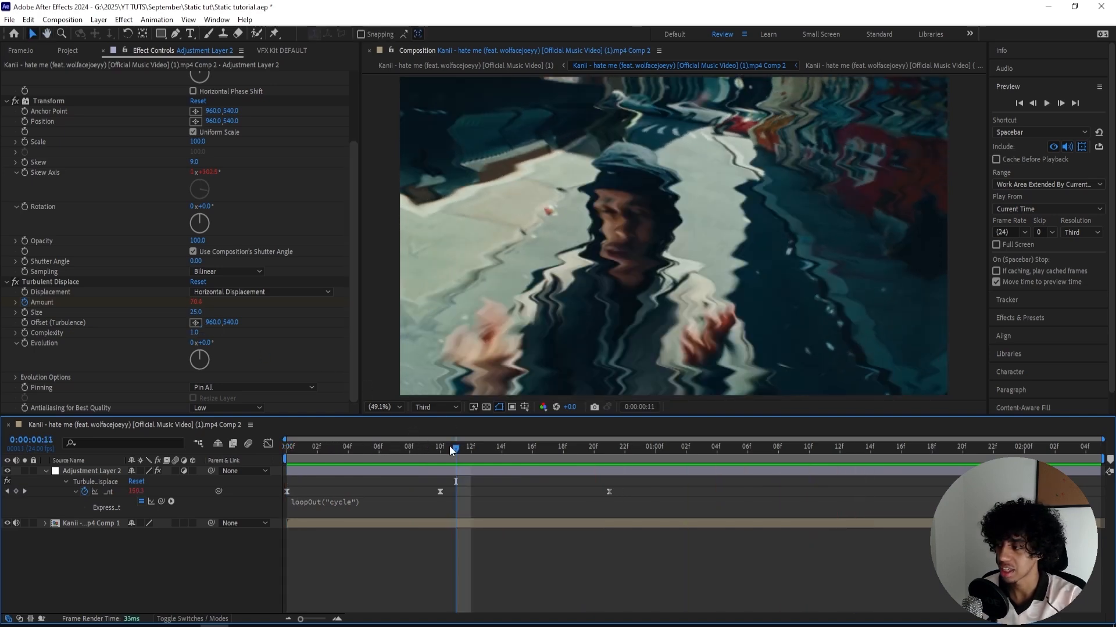
- Try a Turbulent Displace Size of 50
left_click(197, 312)
type("5")
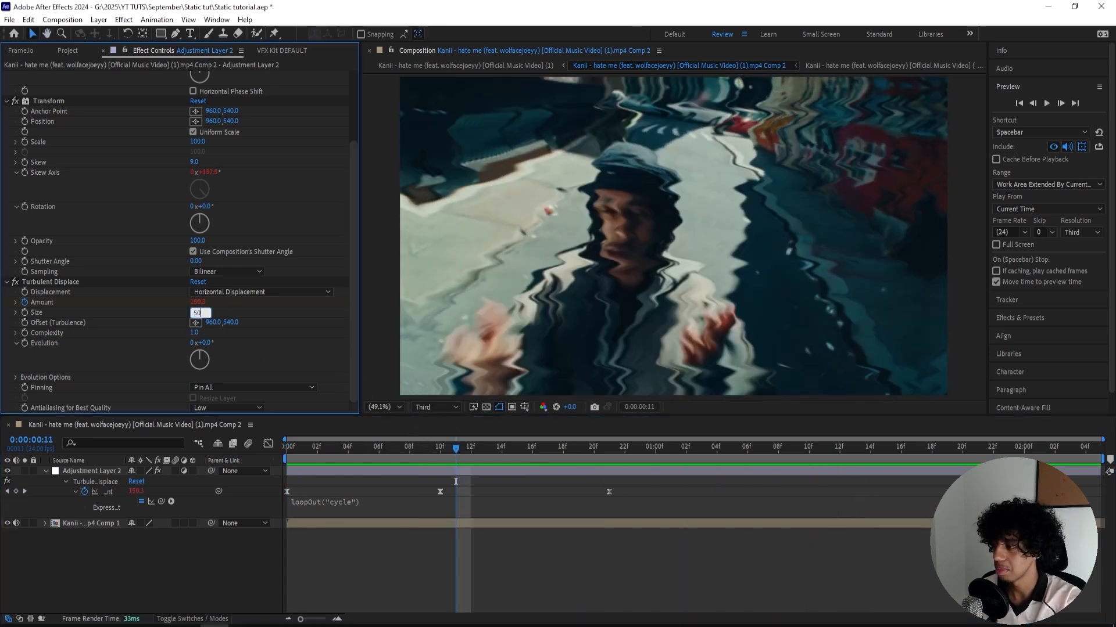
type("0")
key("Return")
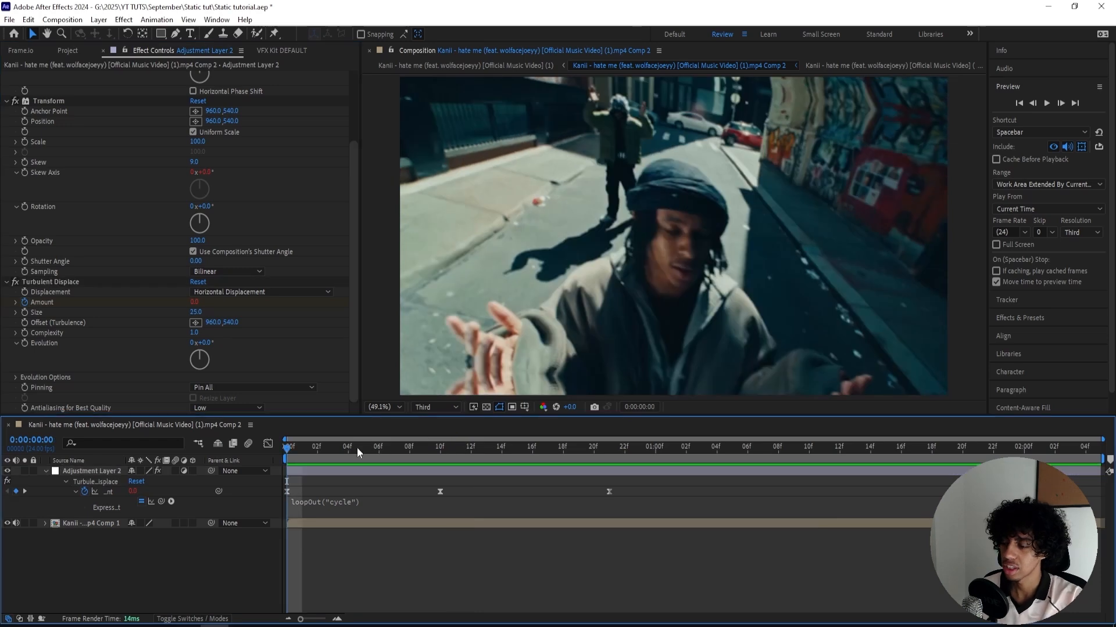
- Add the Wave Warp effect to the adjustment layer, with Wave Type set to Noise and Direction set to 0°
left_click(341, 462)
key("ctrl+space")
type("wave war")
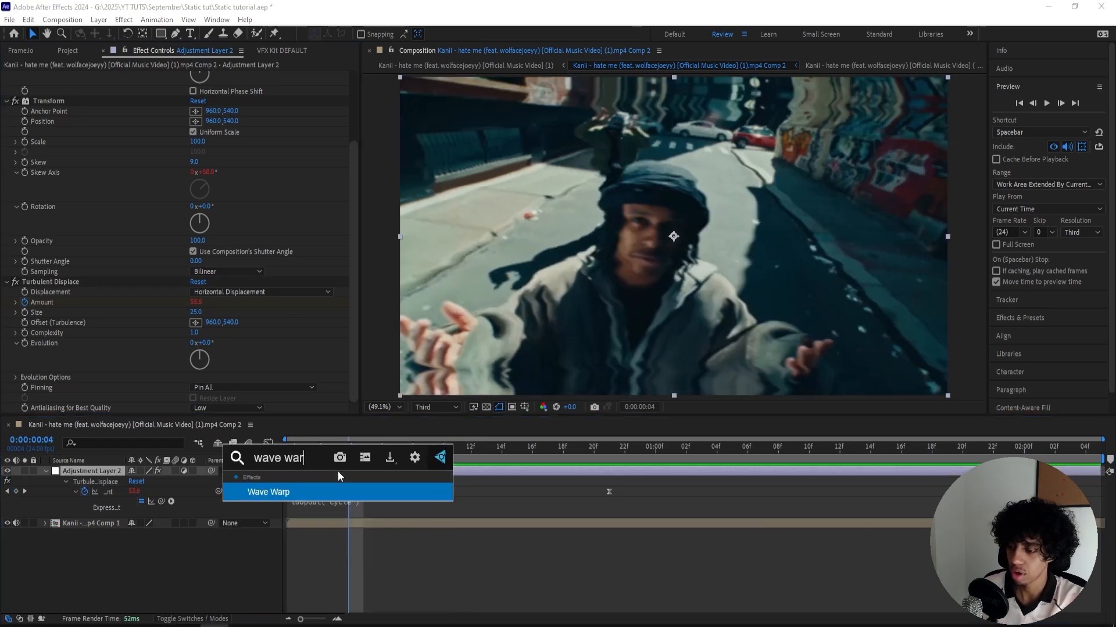
key("Return")
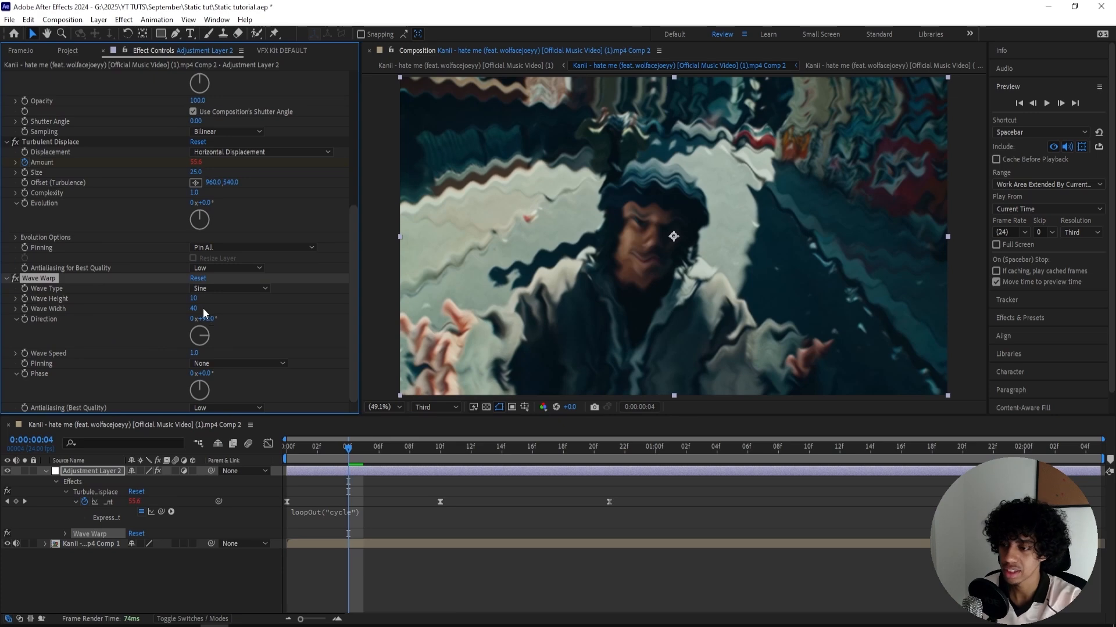
left_click(201, 289)
left_click(219, 394)
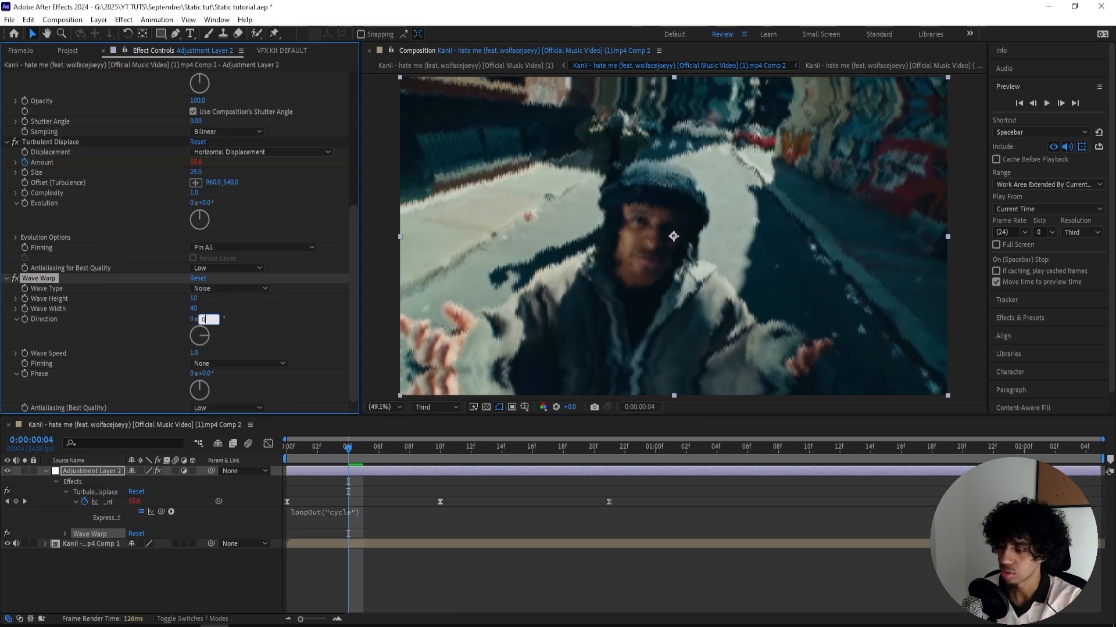
key("Return")
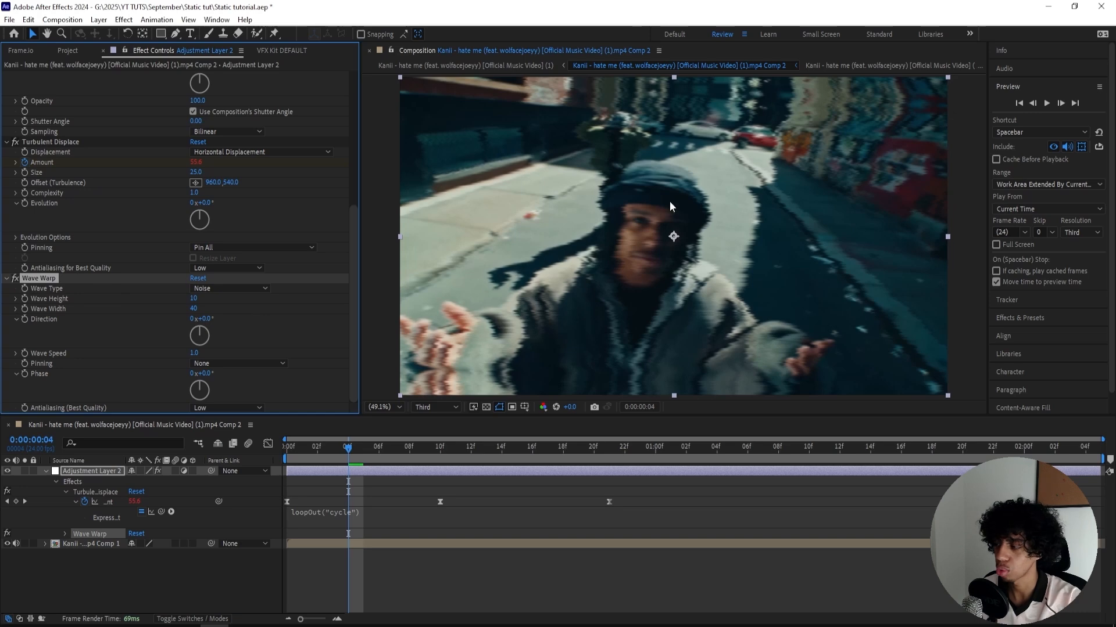
- On the first frame, keyframe Wave Height at 0 and Wave Width at 1
key("Home")
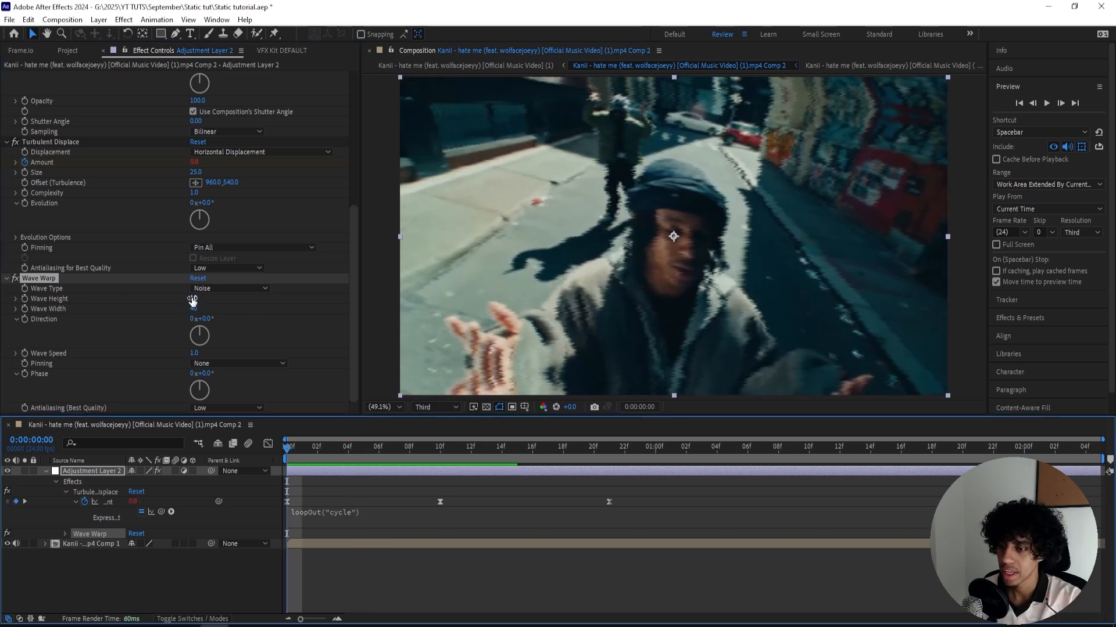
left_click(198, 299)
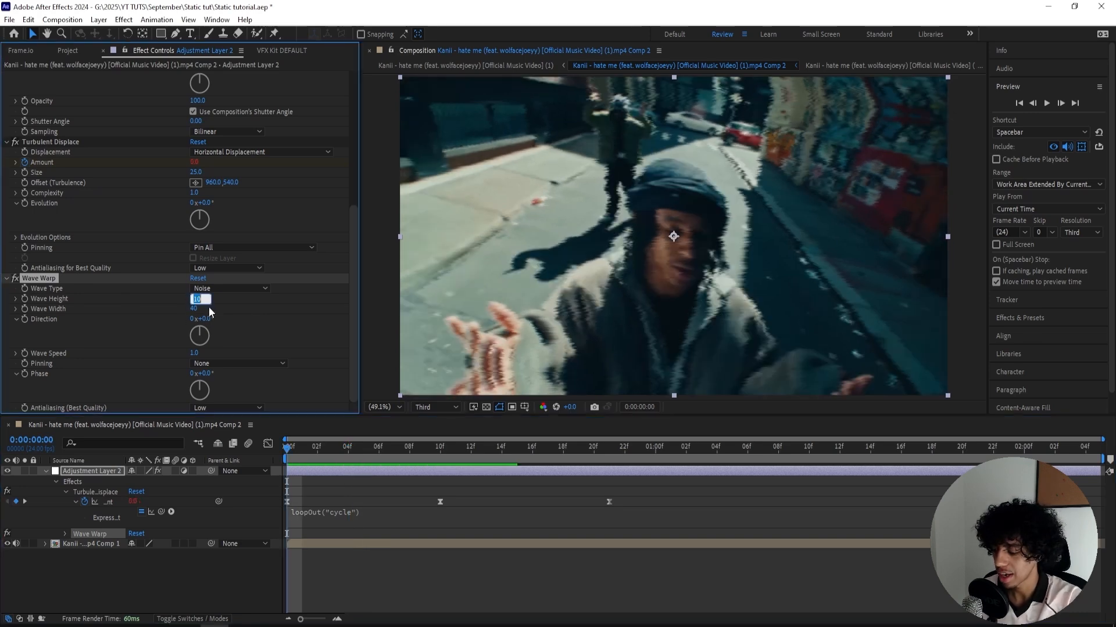
type("0")
key("Tab")
type("0")
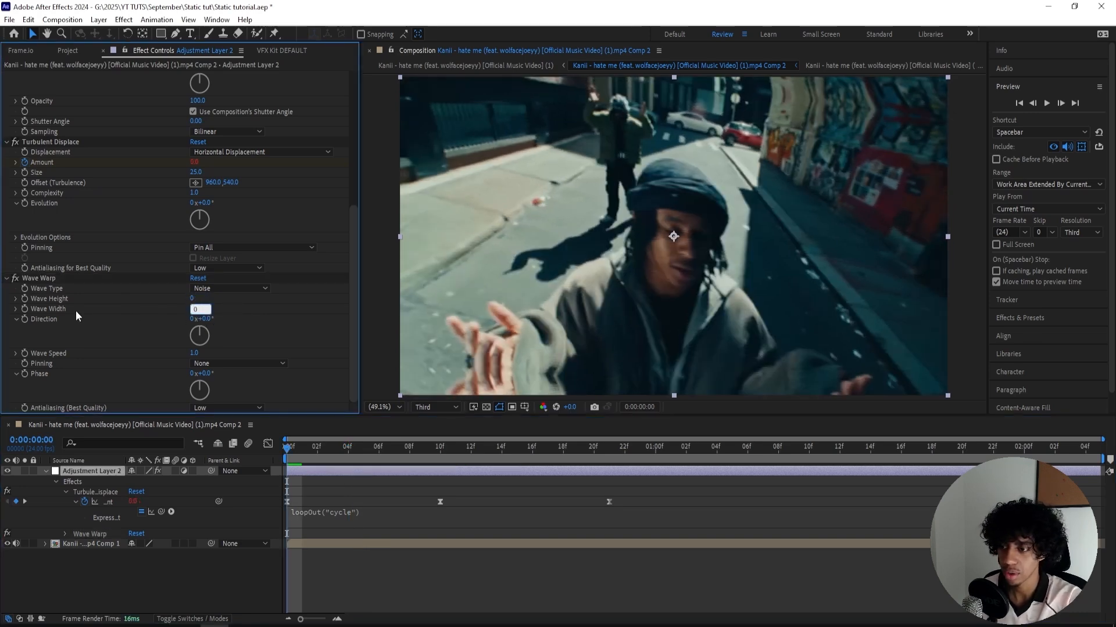
key("Return")
left_click(25, 299)
- At frame 10, keyframe Wave Height at 90 and Wave Width at 50
key("shift+Page_Down")
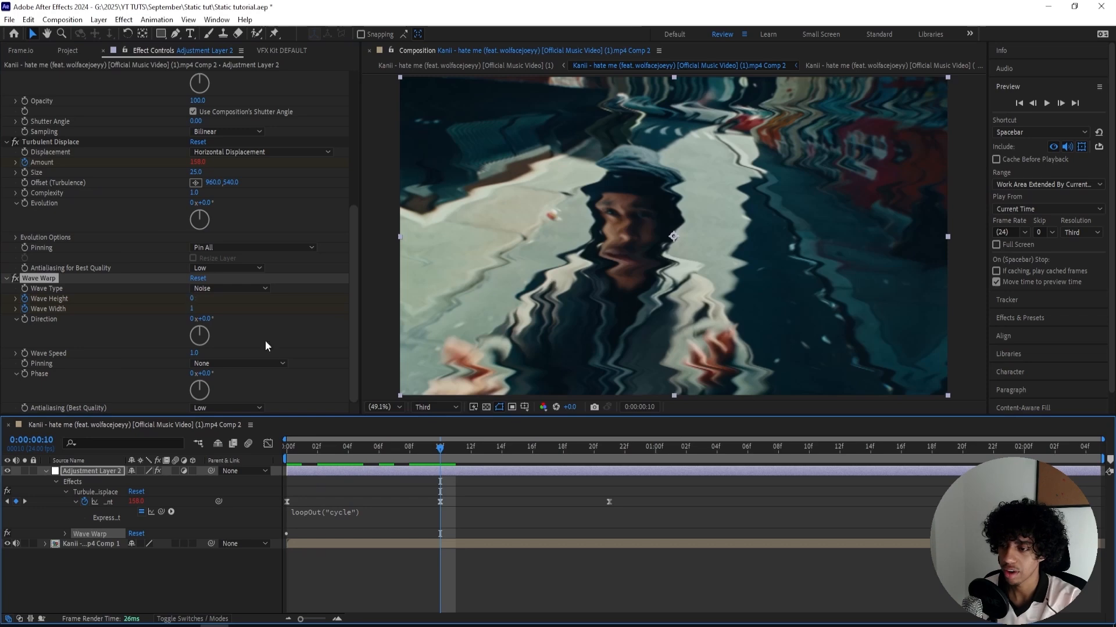
left_click(192, 302)
type("110")
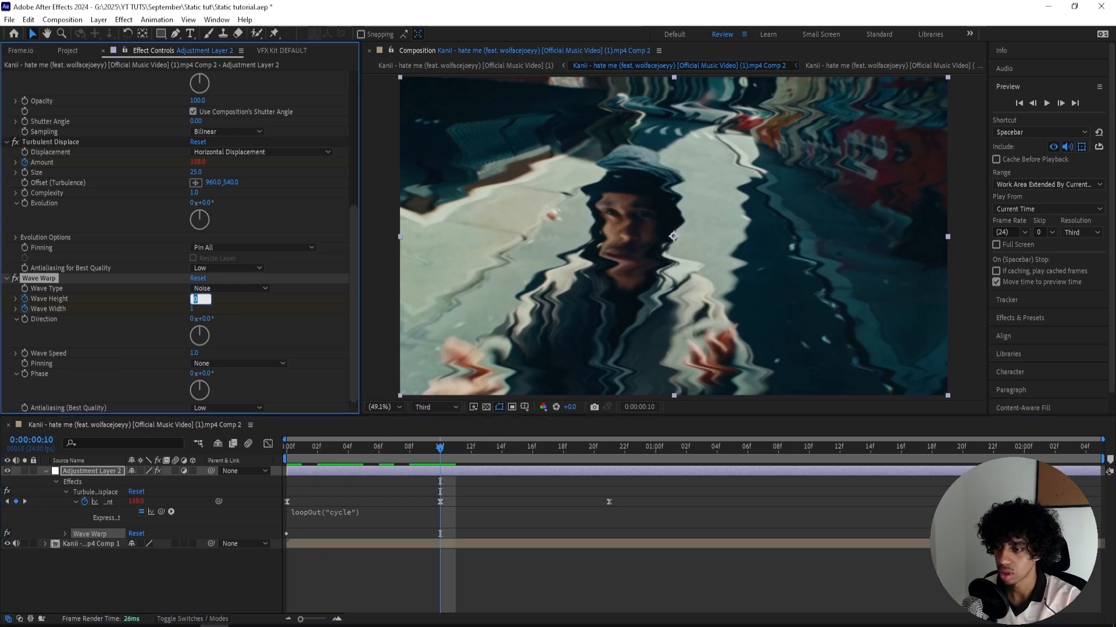
key("Return")
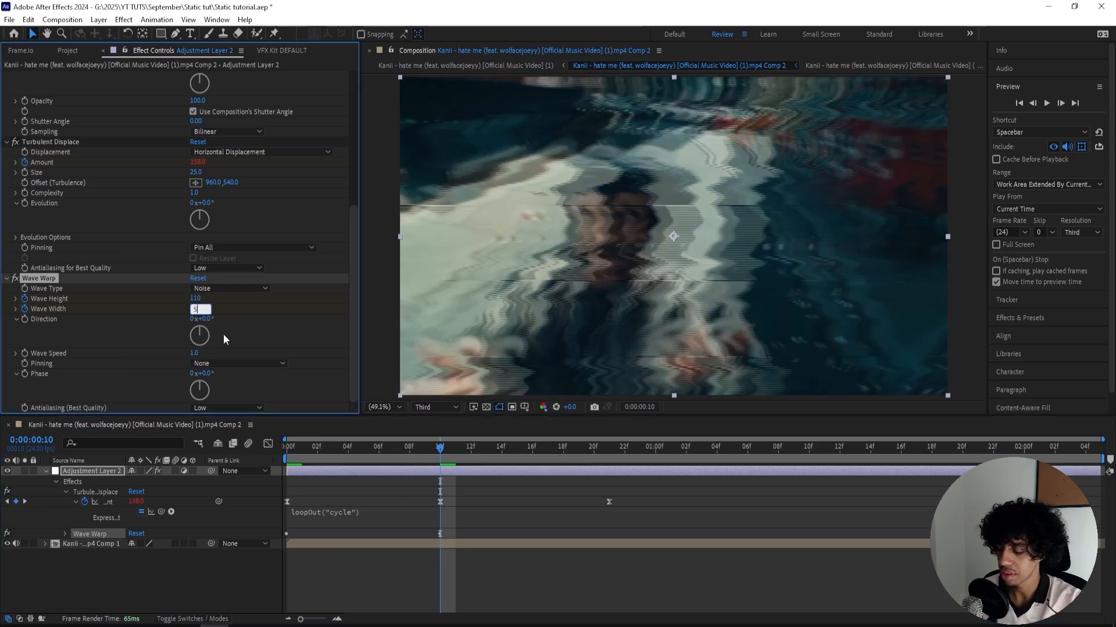
key("Return")
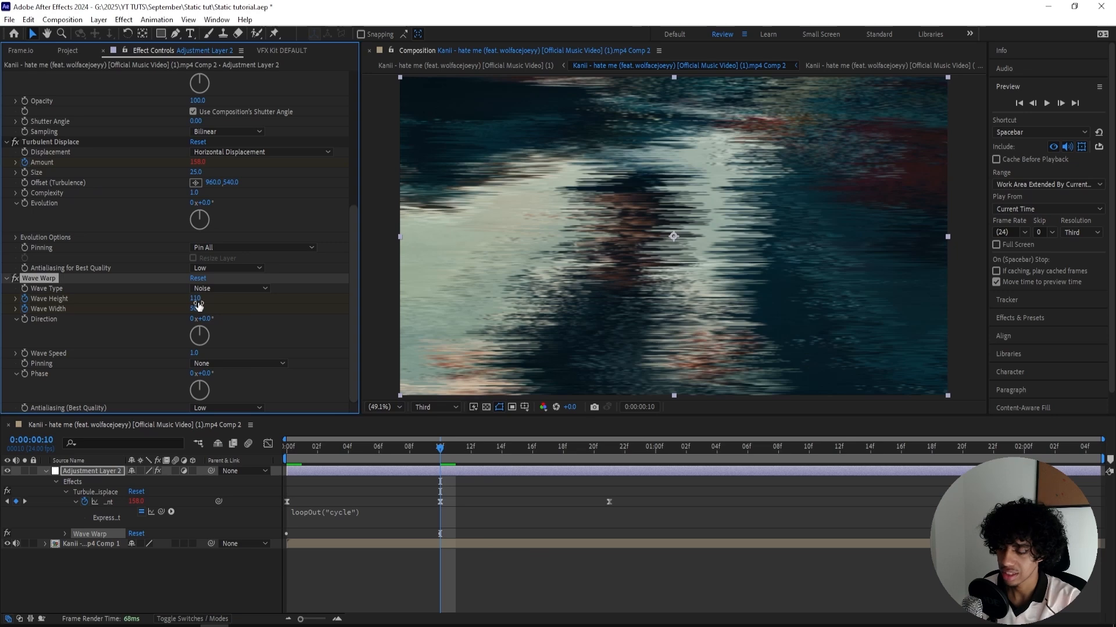
mouse_move(198, 305)
left_mouse_down()
mouse_move(156, 306)
mouse_move(183, 299)
left_mouse_up()
- At frame 21, keyframe Wave Height back to 0 and Wave Width back to 1
left_click_drag(454, 447, 611, 462)
left_click(195, 299)
type("0")
key("Return")
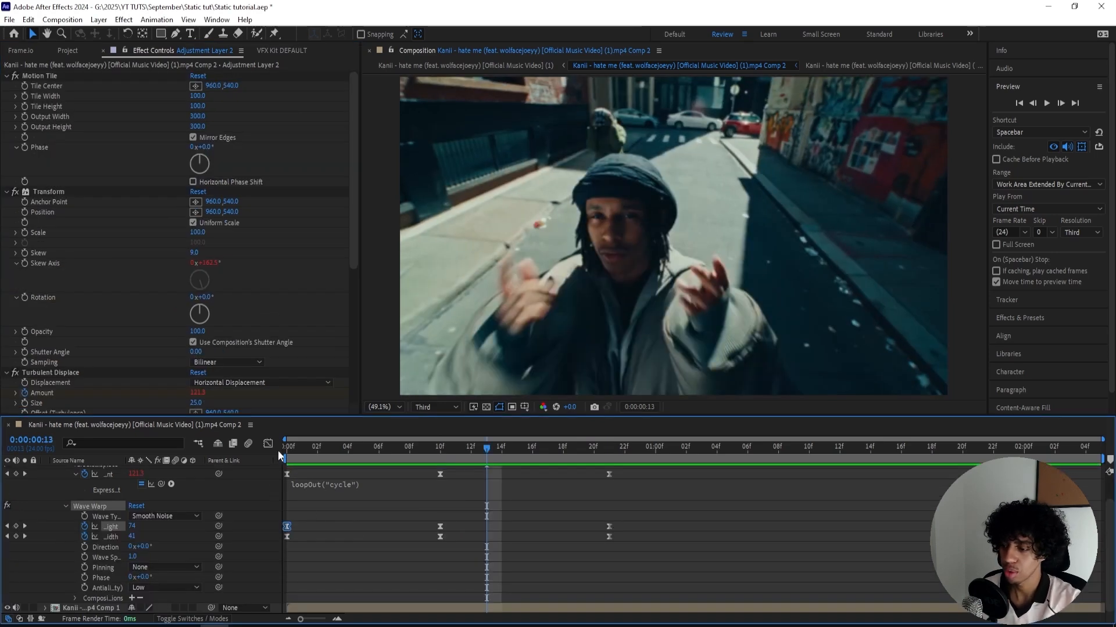
- Shape the Wave Height value graph into a sharp peak at frame 10 with long eases at both ends
left_click(268, 443)
left_click_drag(389, 480, 340, 586)
left_click(490, 500)
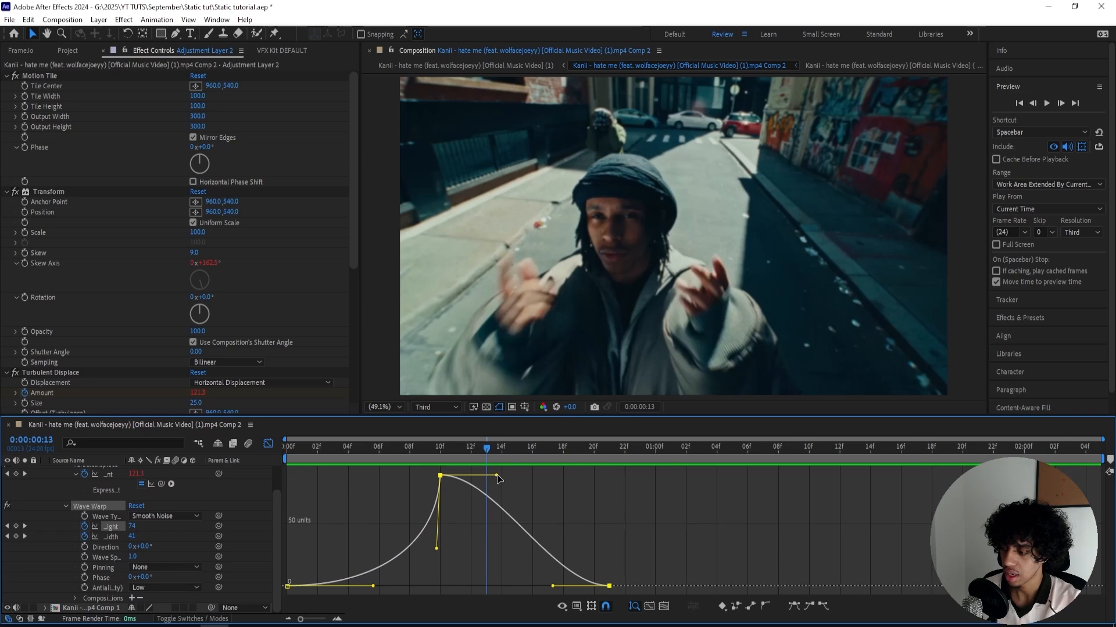
left_click_drag(487, 478, 395, 550)
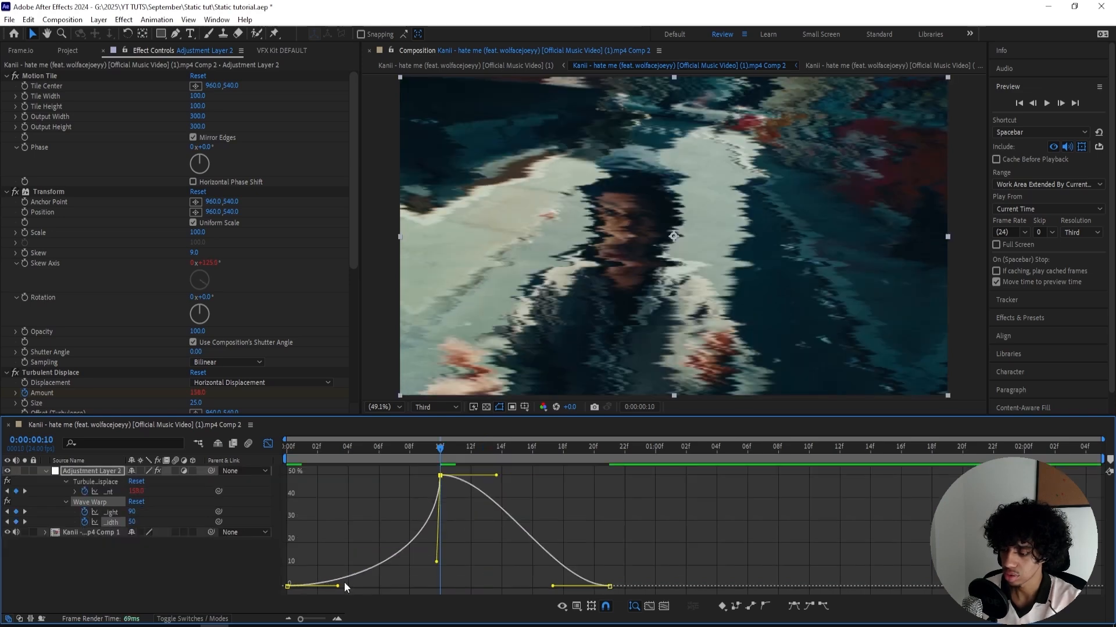
- Shape the Wave Width value graph into a matching sharp peak at frame 10, preview the result and refine the easing handles
left_click_drag(340, 585, 374, 586)
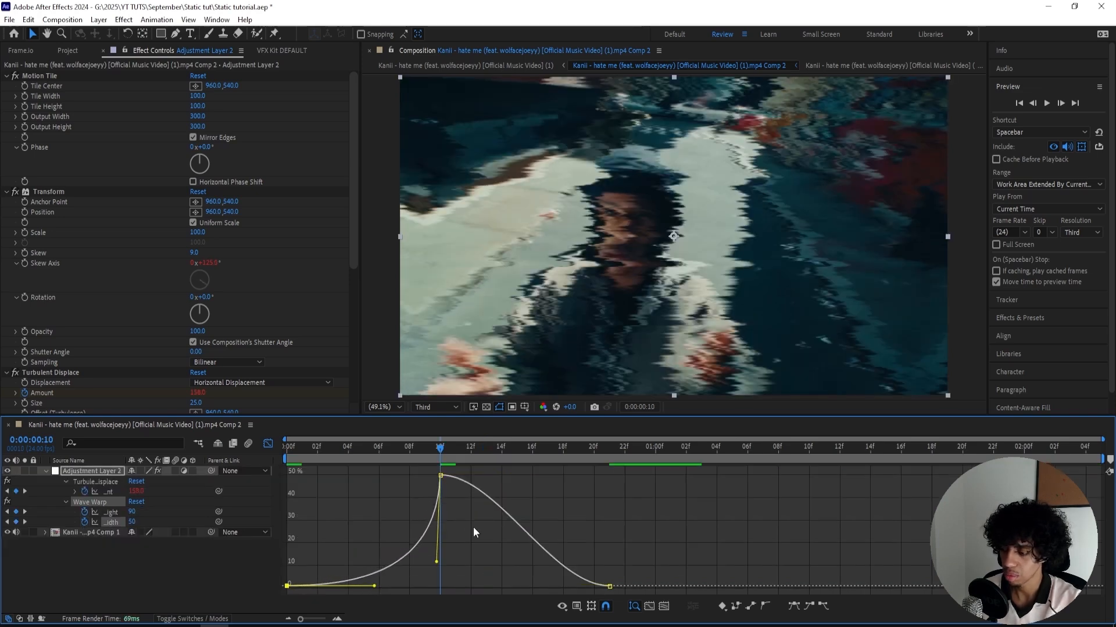
left_click(491, 494)
left_click_drag(496, 476, 435, 530)
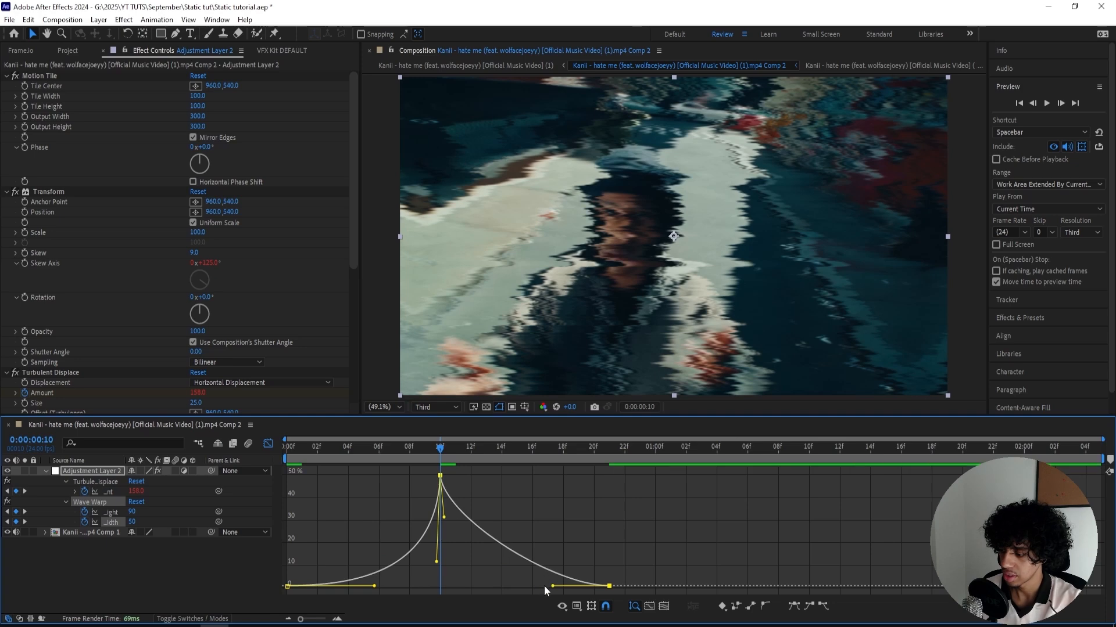
left_click_drag(552, 586, 490, 586)
key("space")
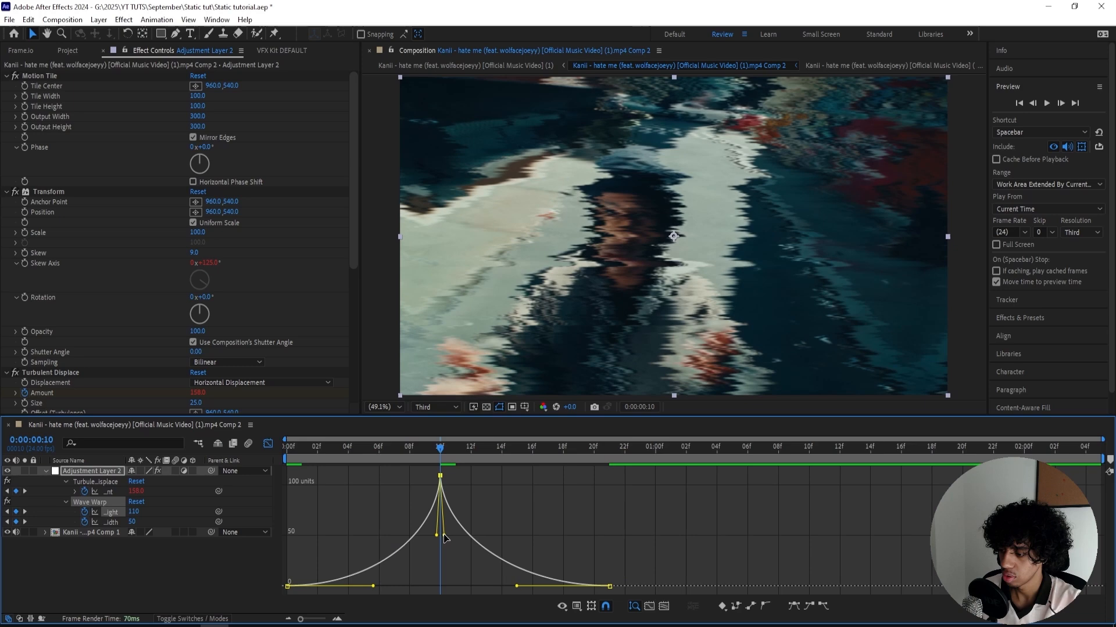
left_click_drag(444, 535, 463, 475)
left_click_drag(515, 586, 438, 588)
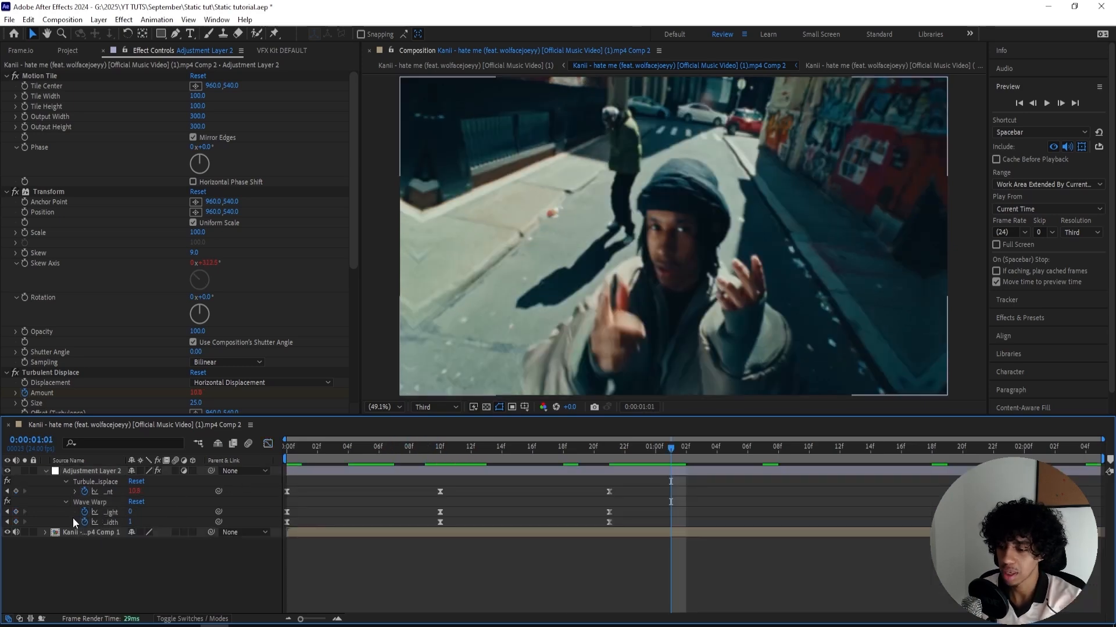
- Add the expression loopOut("cycle") to both the Wave Height and Wave Width of Wave Warp
left_click(84, 512, "alt")
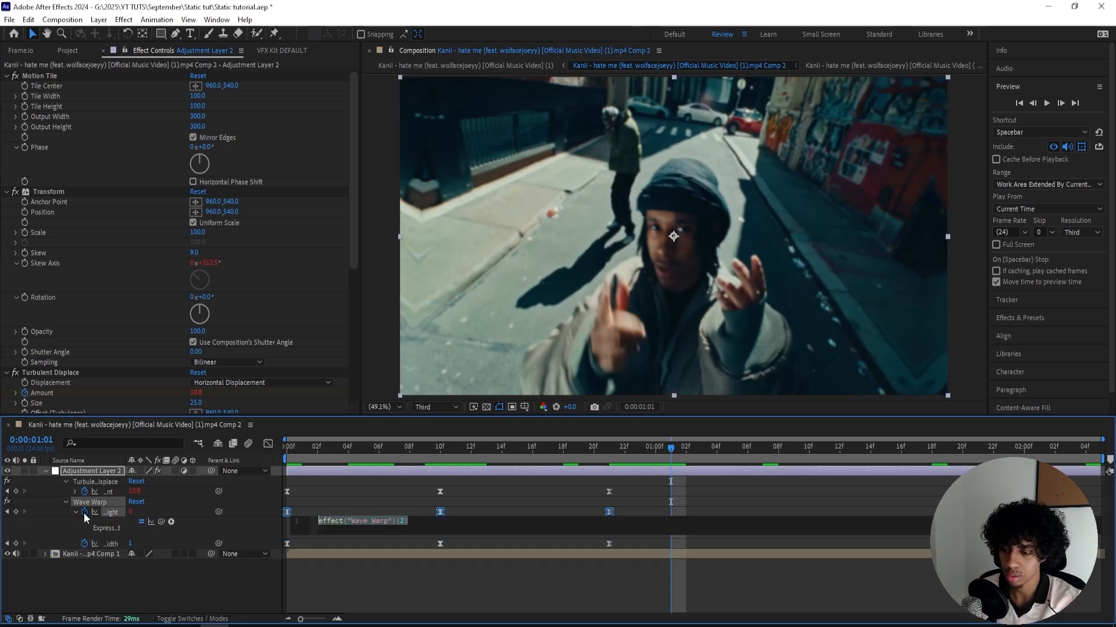
type("loopOut(\"cycle\")")
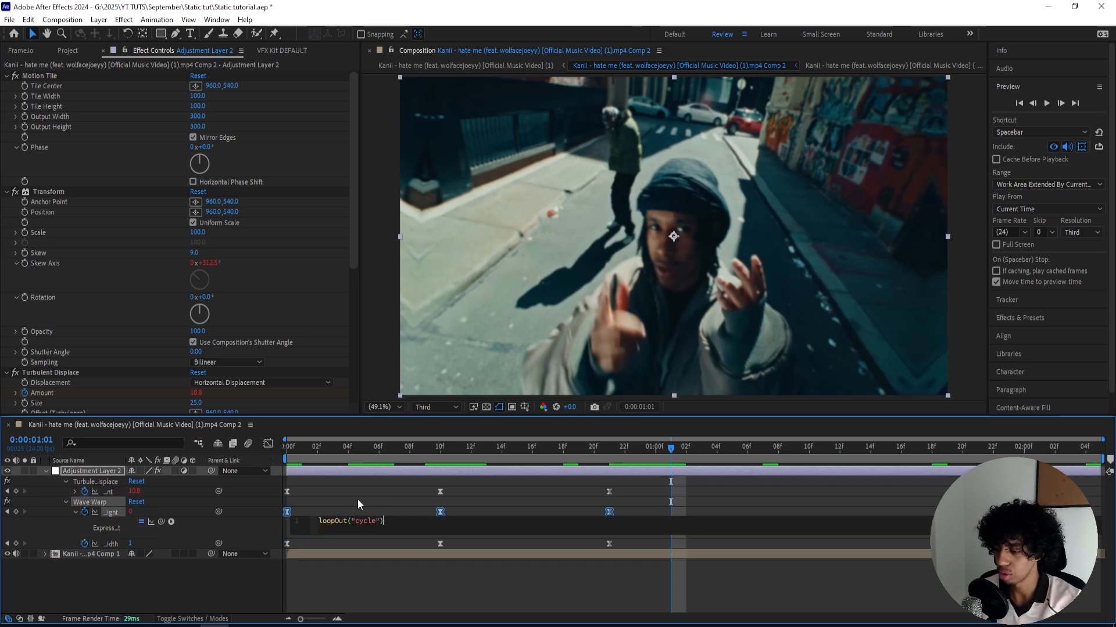
left_click(285, 510)
left_click(84, 543, "alt")
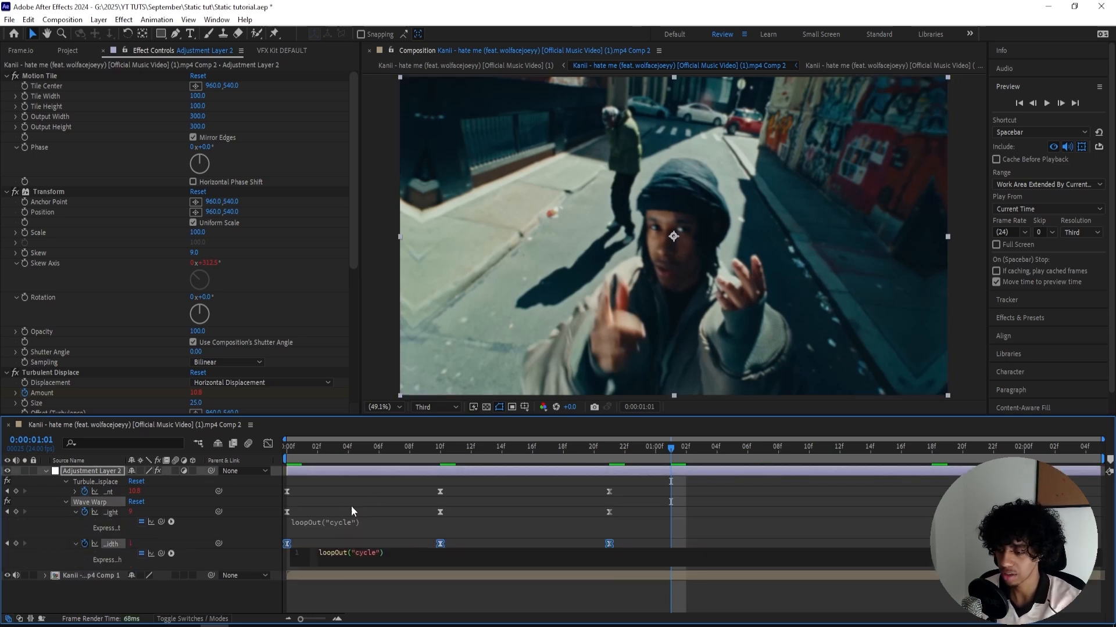
left_click(301, 507)
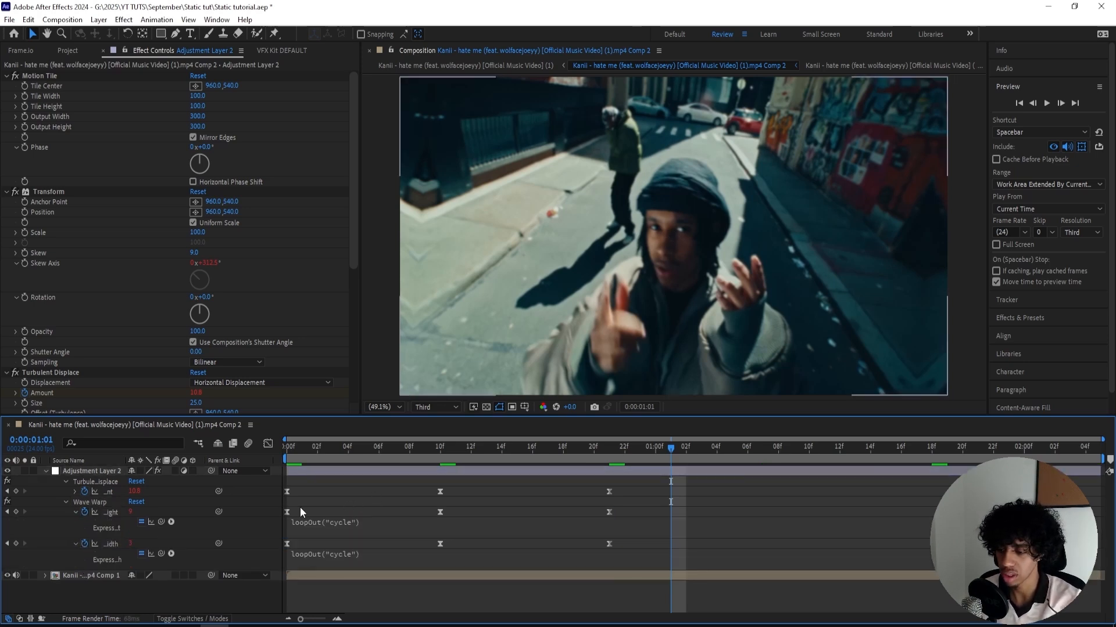
- Return to the first frame, reveal only the adjustment layer's keyframed properties and add the Exposure effect to that layer
left_click(73, 469)
left_click(46, 471)
left_click_drag(361, 451, 173, 440)
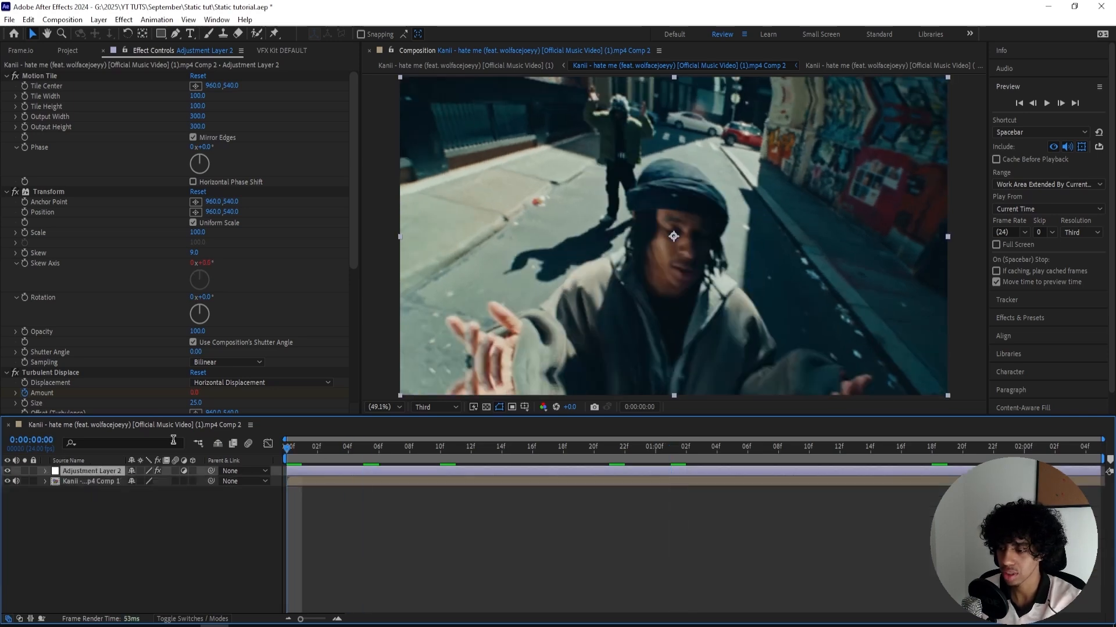
key("u")
key("ctrl+space")
type("exps")
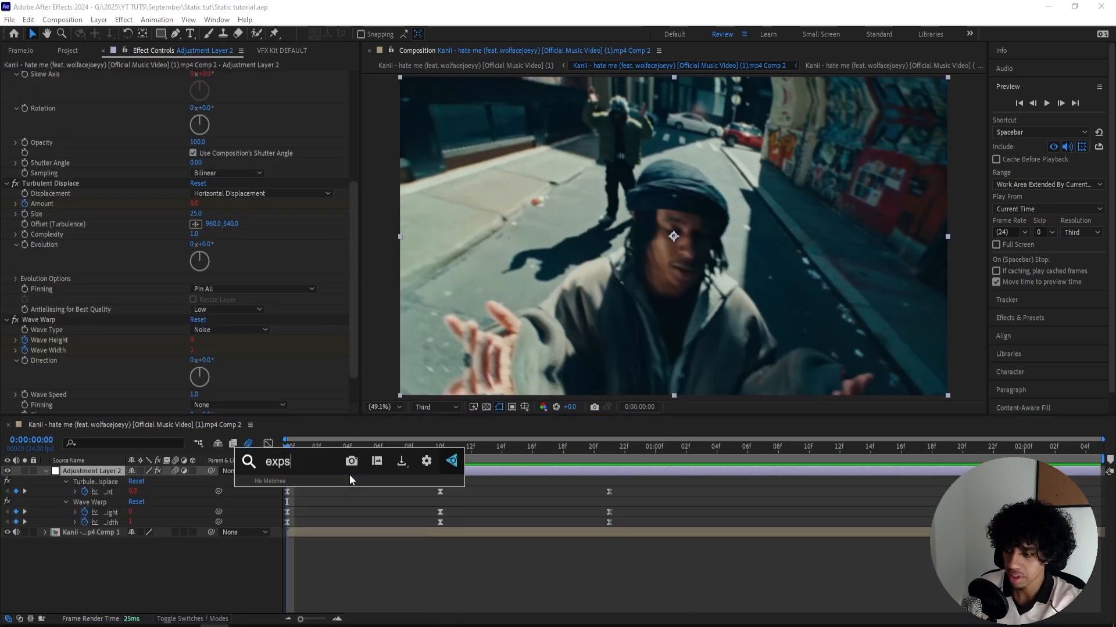
key("BackSpace")
key("Return")
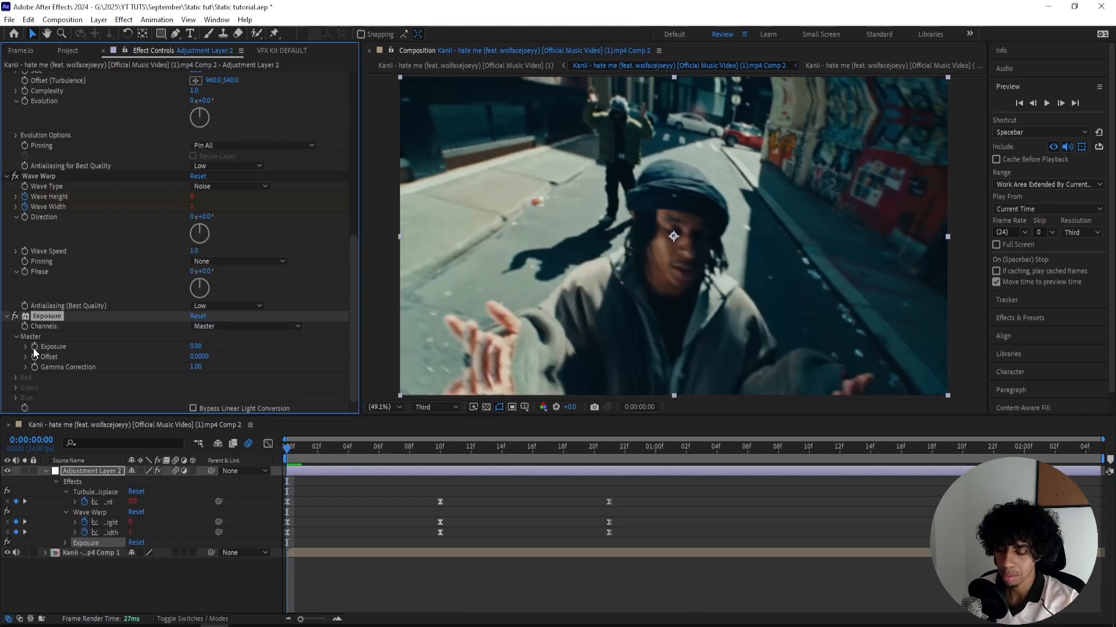
- Add the expression wiggle(3, 6) to the Master Exposure value and preview the flicker
left_click(34, 347, "alt")
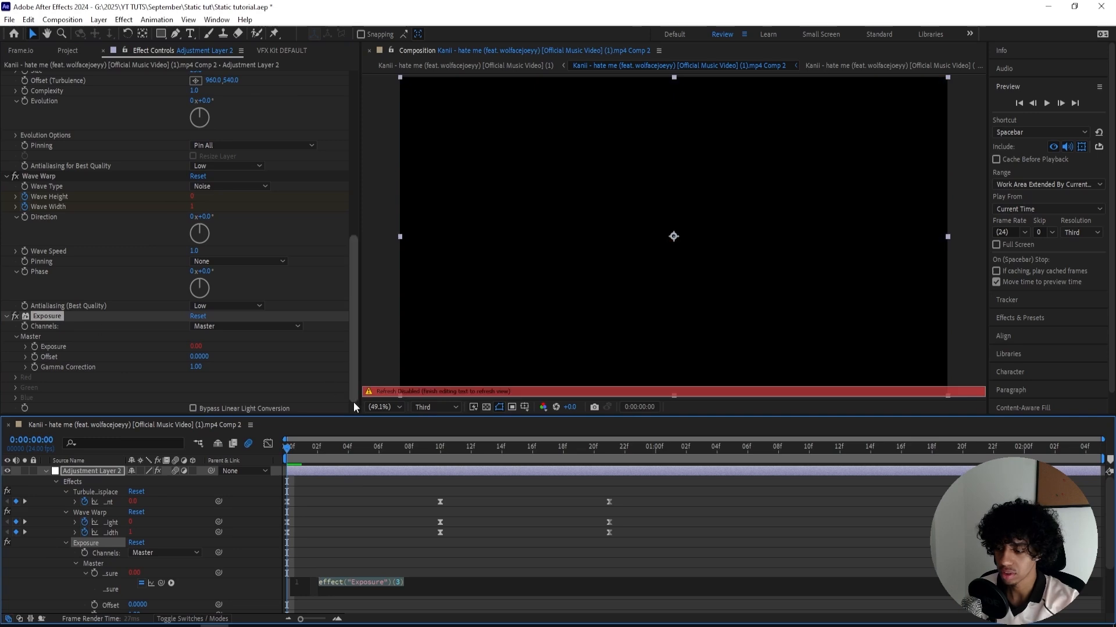
type("wiggle(3, 6")
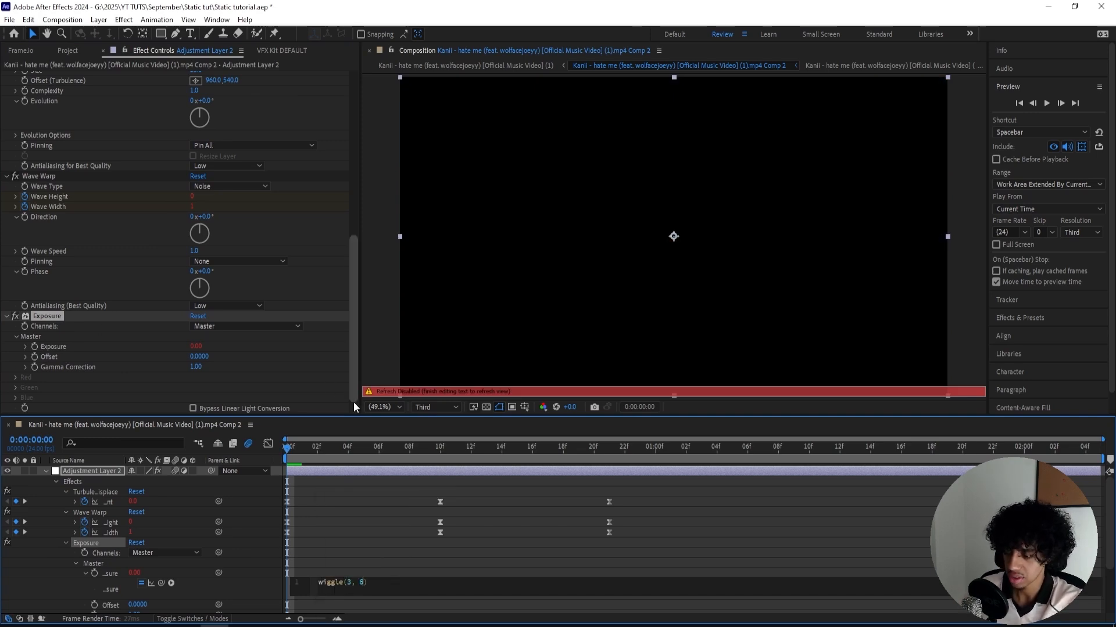
left_click(461, 375)
key("space")
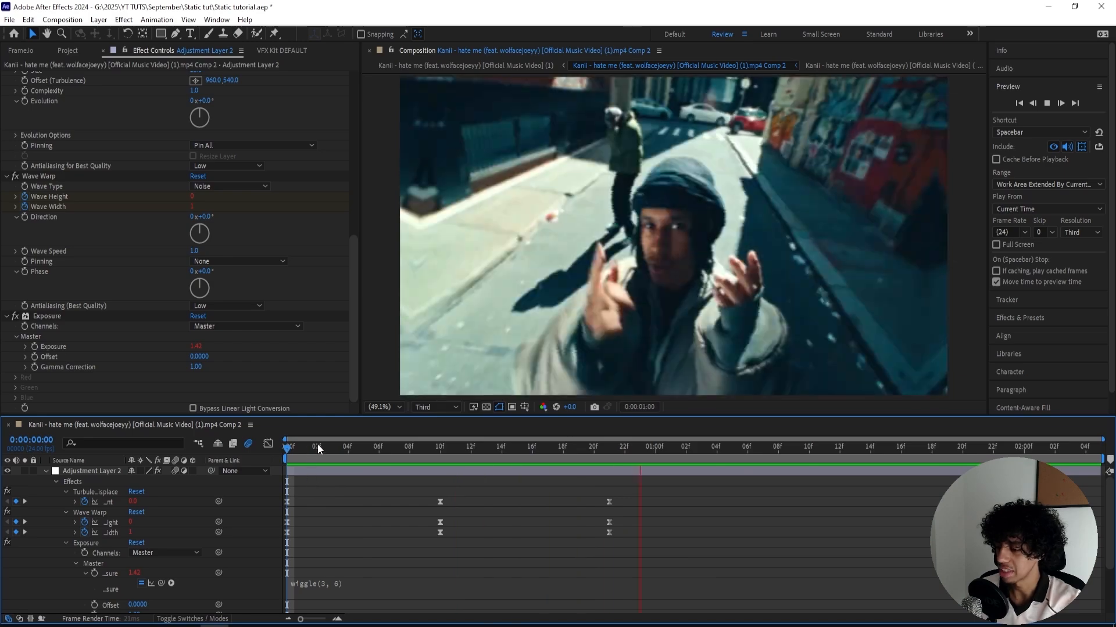
key("space")
- Change the Exposure expression to wiggle(3, 5.2) and preview the flicker from frame 6
left_click(344, 581)
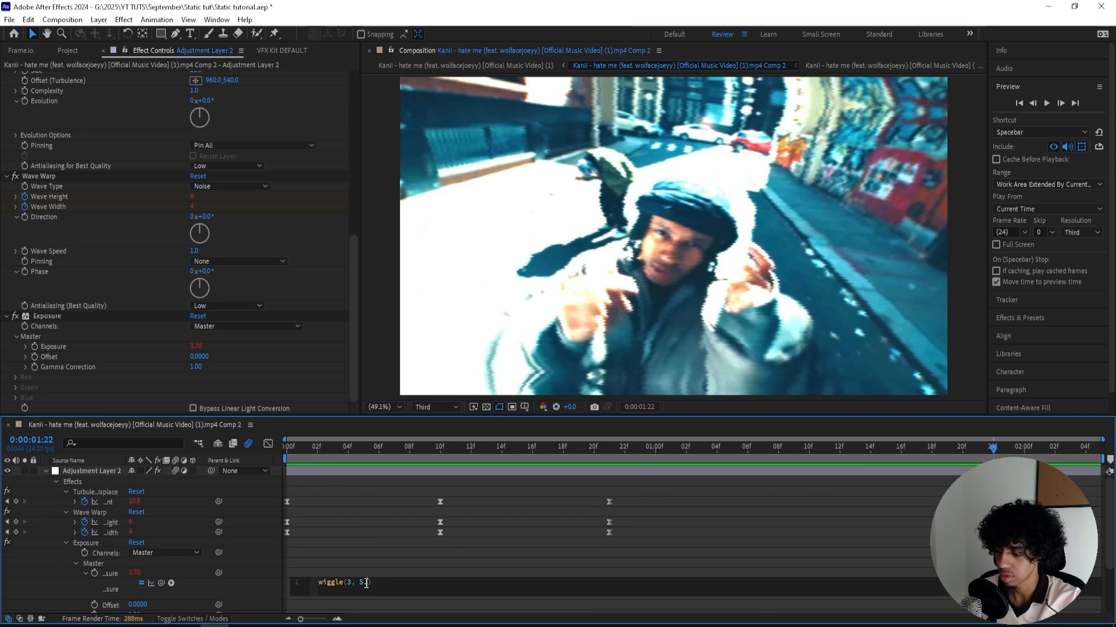
key("Return")
left_click(388, 497)
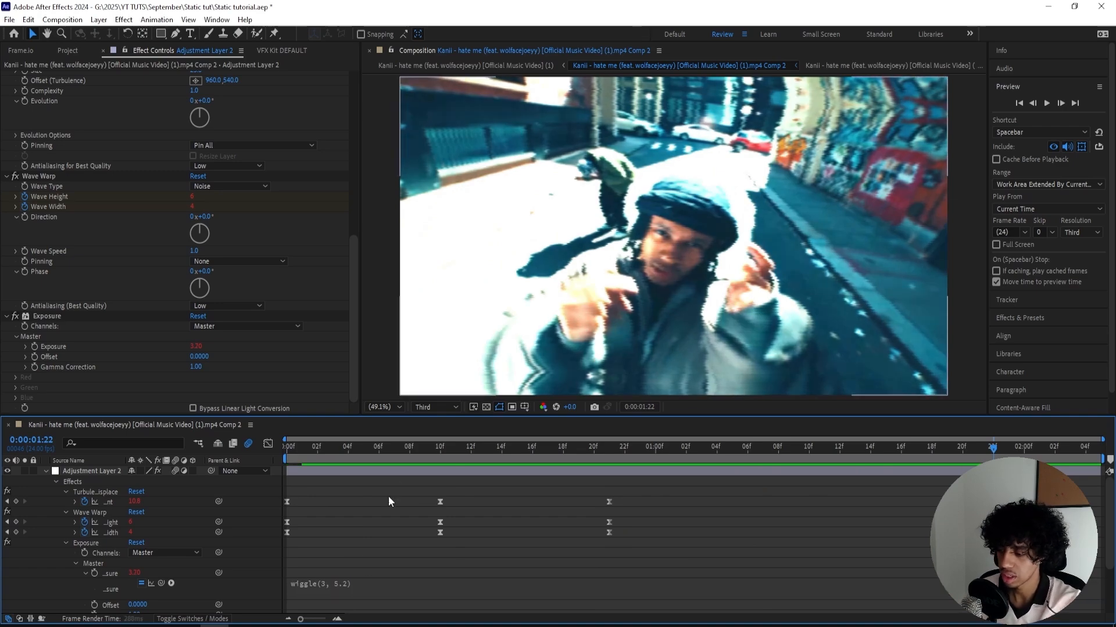
left_click(379, 448)
key("space")
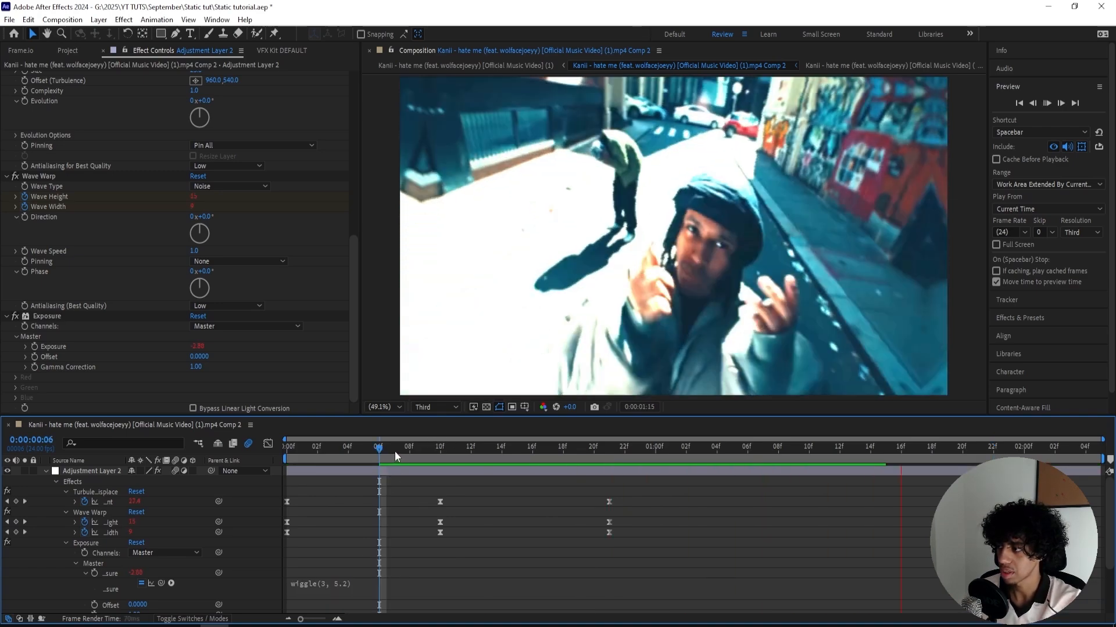
- Add the Equalize effect to the adjustment layer
key("ctrl+space")
type("eq")
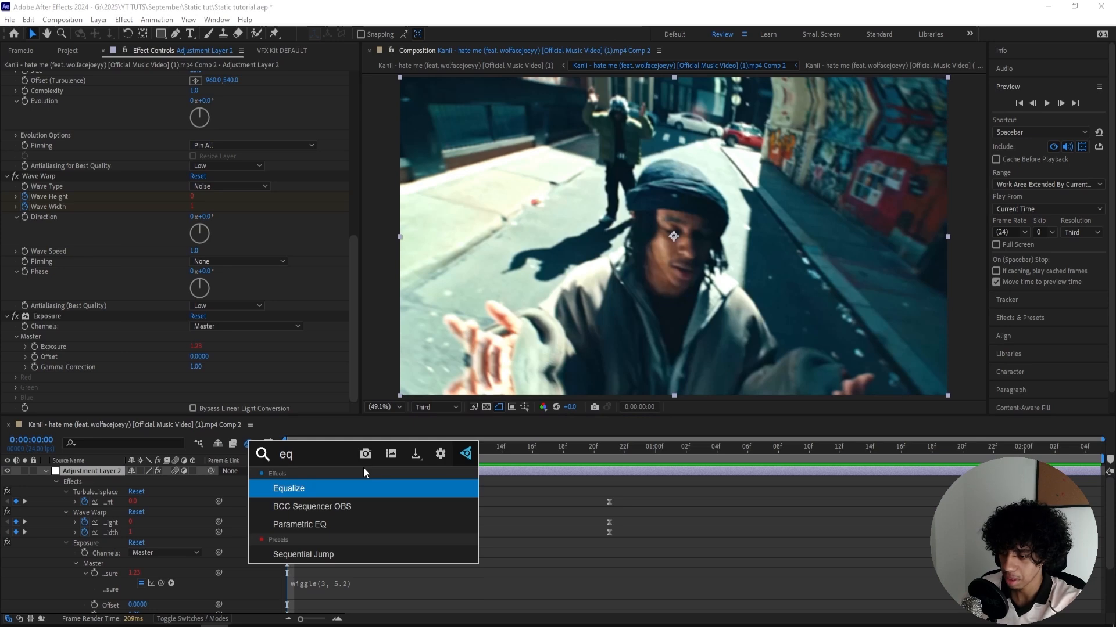
key("Return")
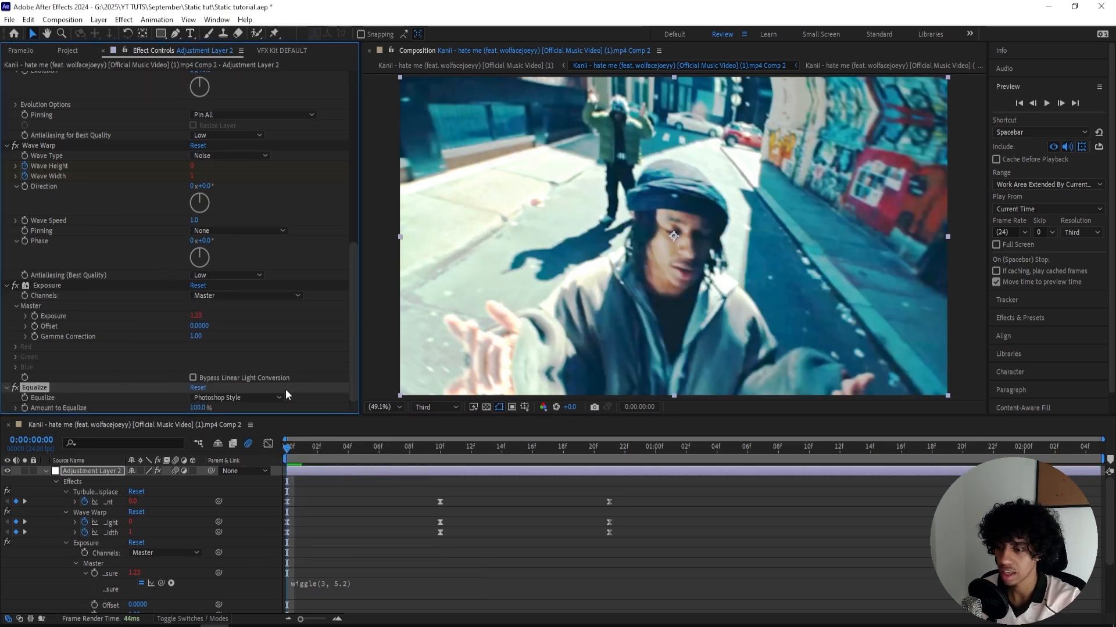
- Preview the equalized clip and add the Mosaic effect to the adjustment layer
key("space")
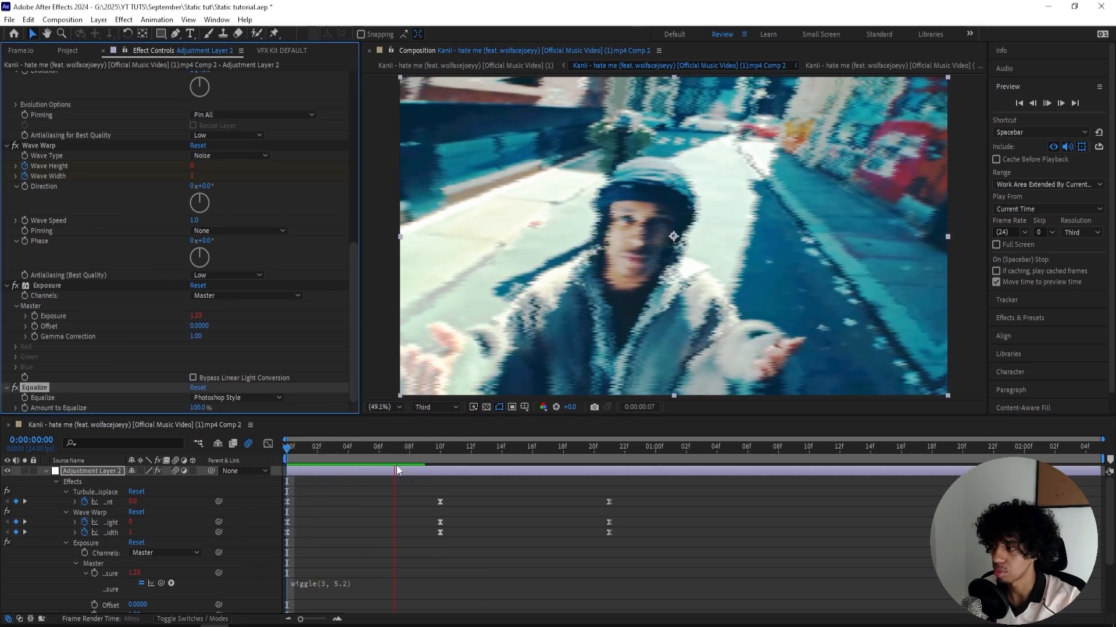
key("ctrl+space")
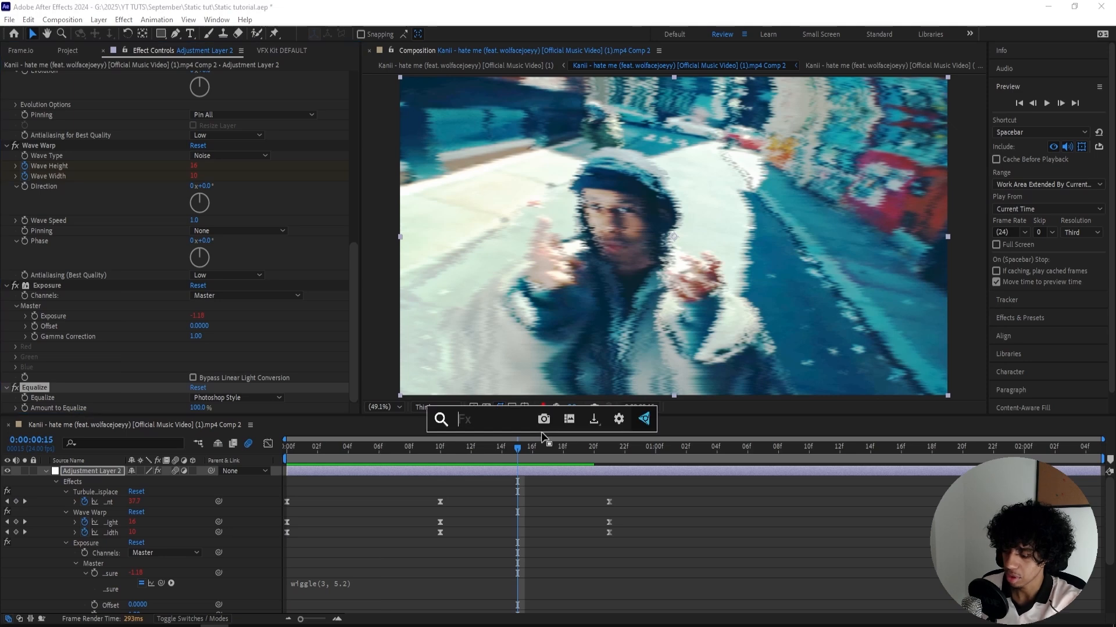
type("mosaic")
key("Return")
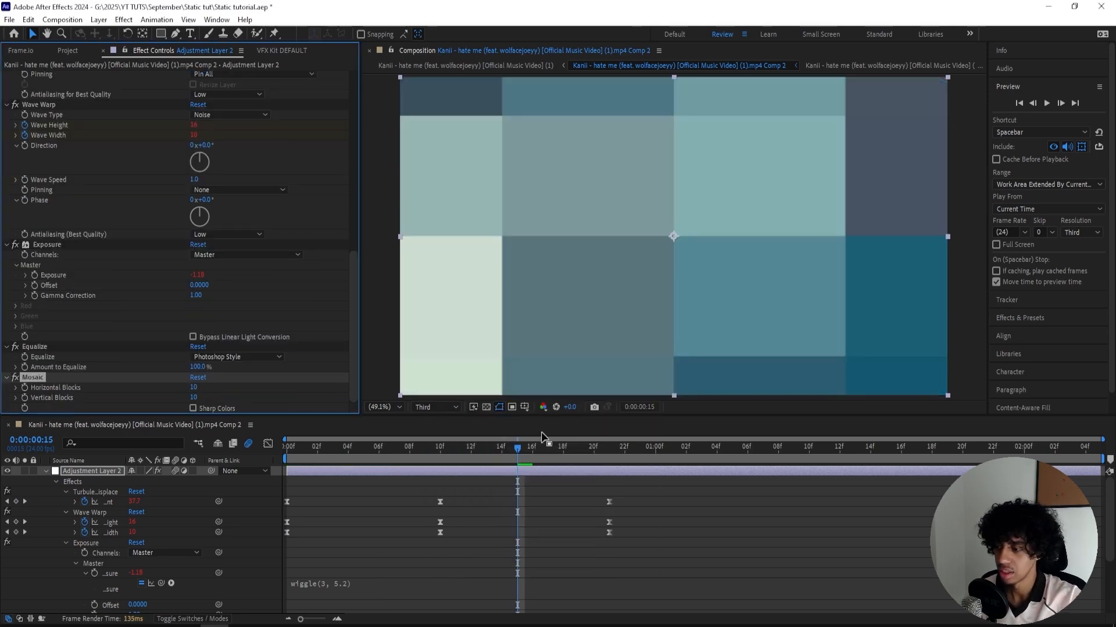
- Keyframe Mosaic's Horizontal and Vertical Blocks at 10 on the first frame and at 800 on 0:00:01:16
key("Home")
left_click(24, 387)
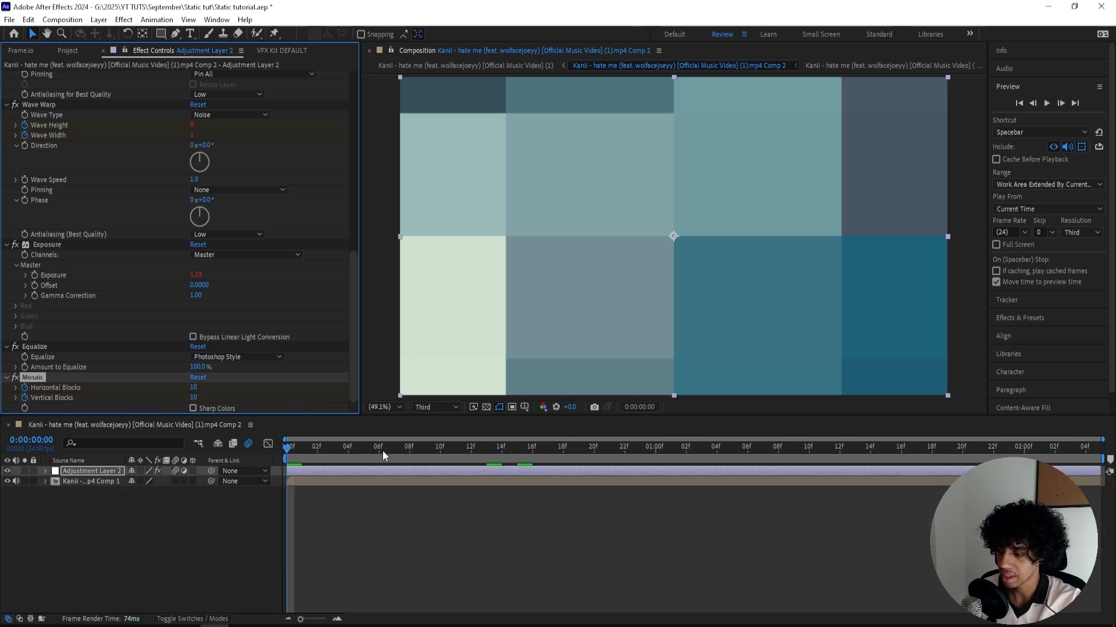
left_click_drag(382, 451, 904, 448)
left_click(195, 387)
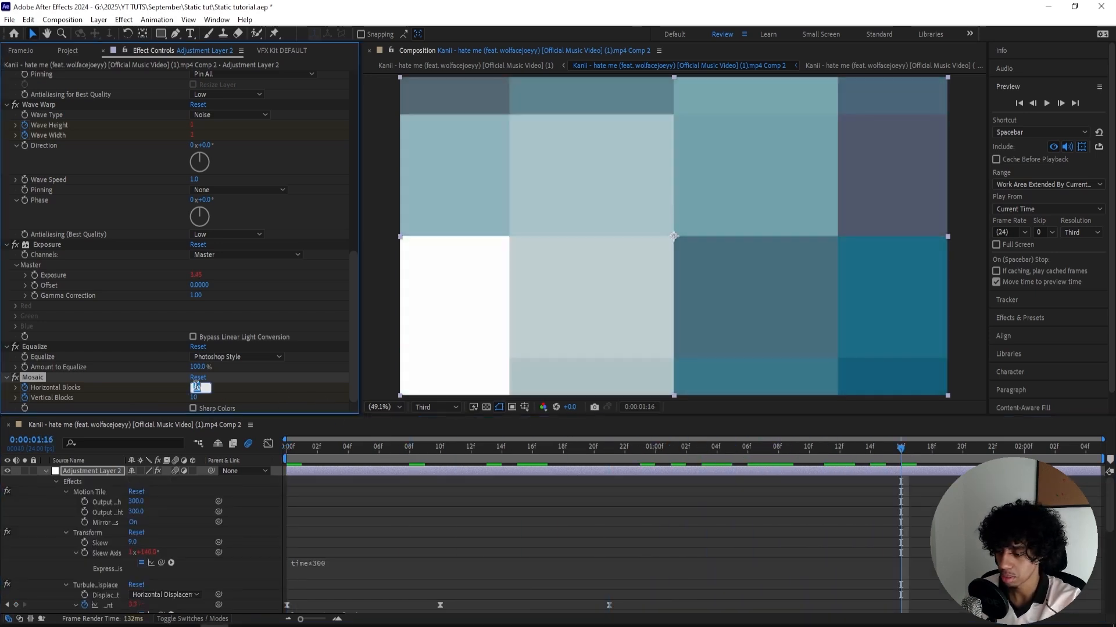
type("800")
left_click(240, 399)
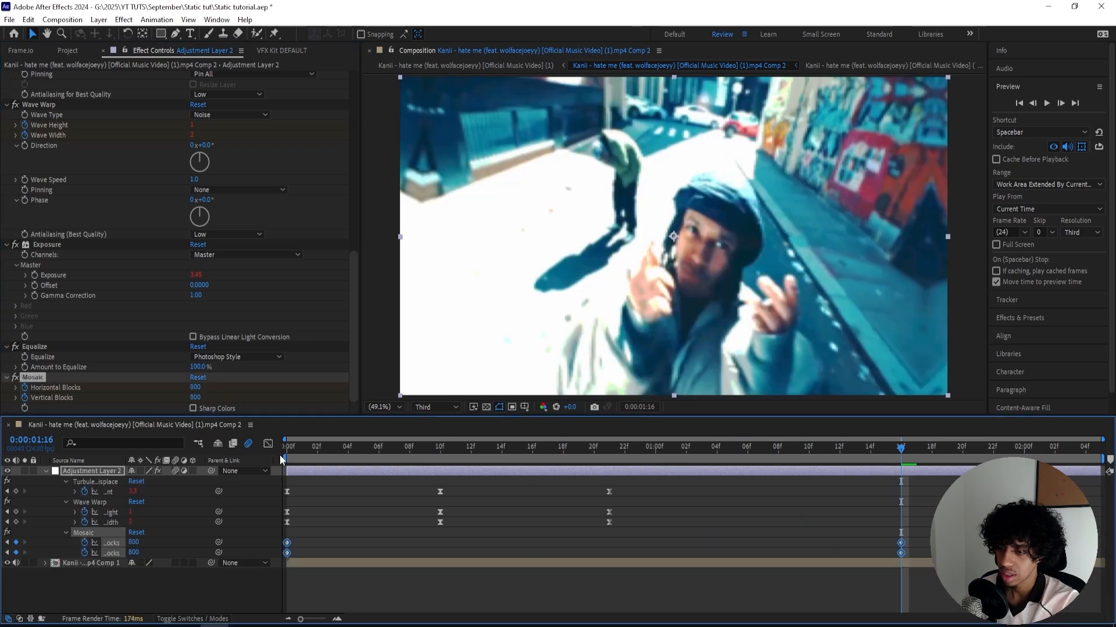
- Easy-ease the Mosaic block keyframes, shape their value curves into a steep early rise with a long ease-out, and check frame 6
key("F9")
left_click(270, 446)
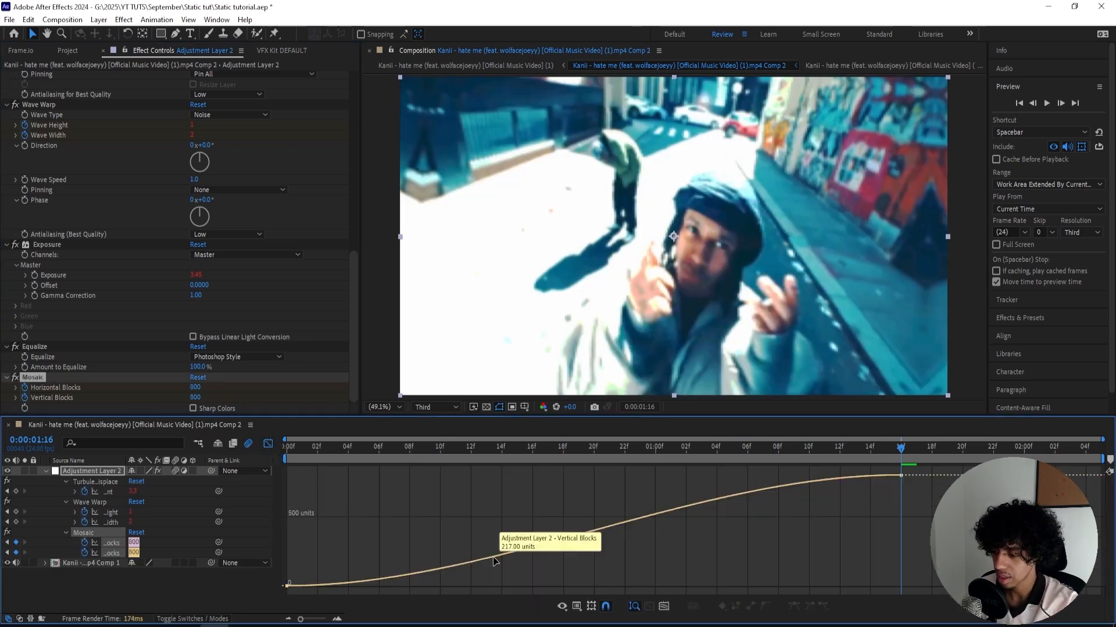
left_click_drag(491, 586, 434, 552)
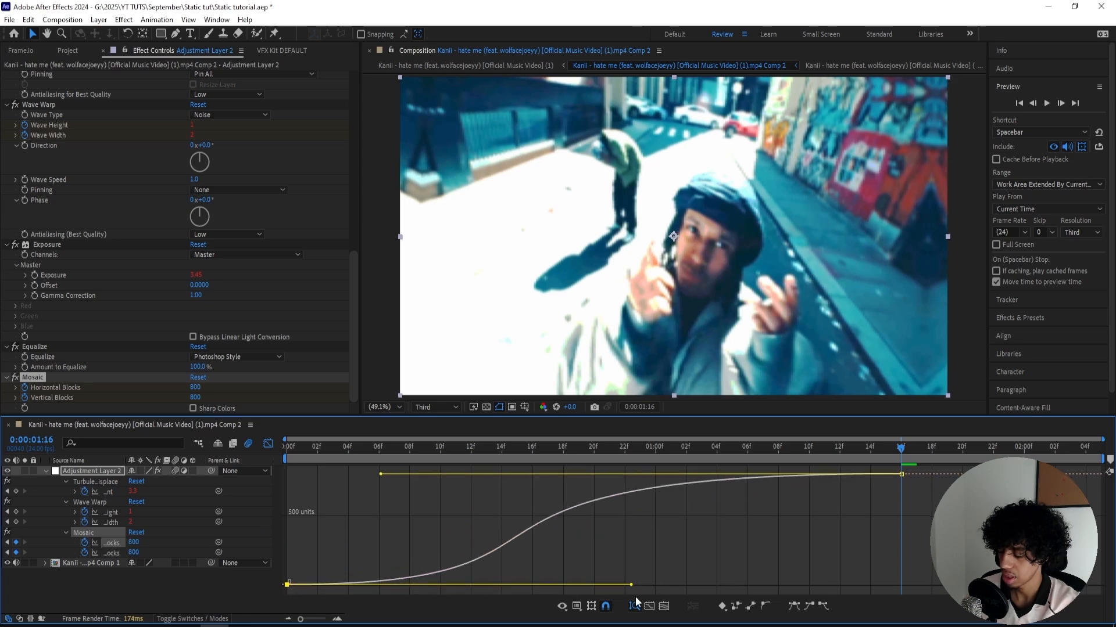
left_click_drag(630, 586, 692, 585)
left_click_drag(380, 450, 376, 448)
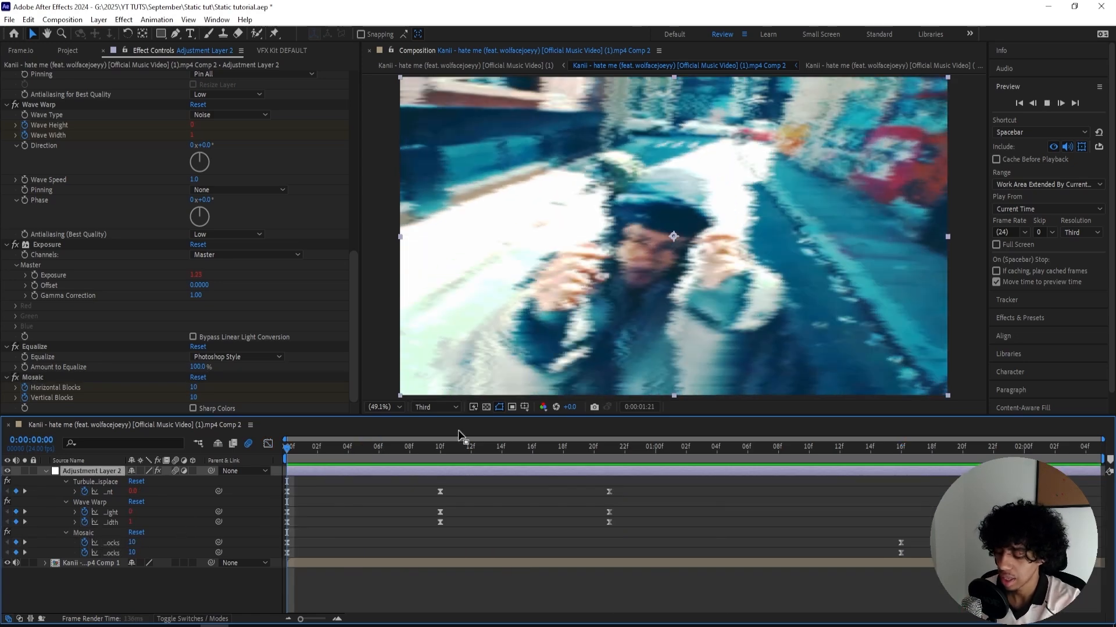
- Add the CC Vignette effect to the adjustment layer and place it above Mosaic in the effect order
key("ctrl+space")
type("vign")
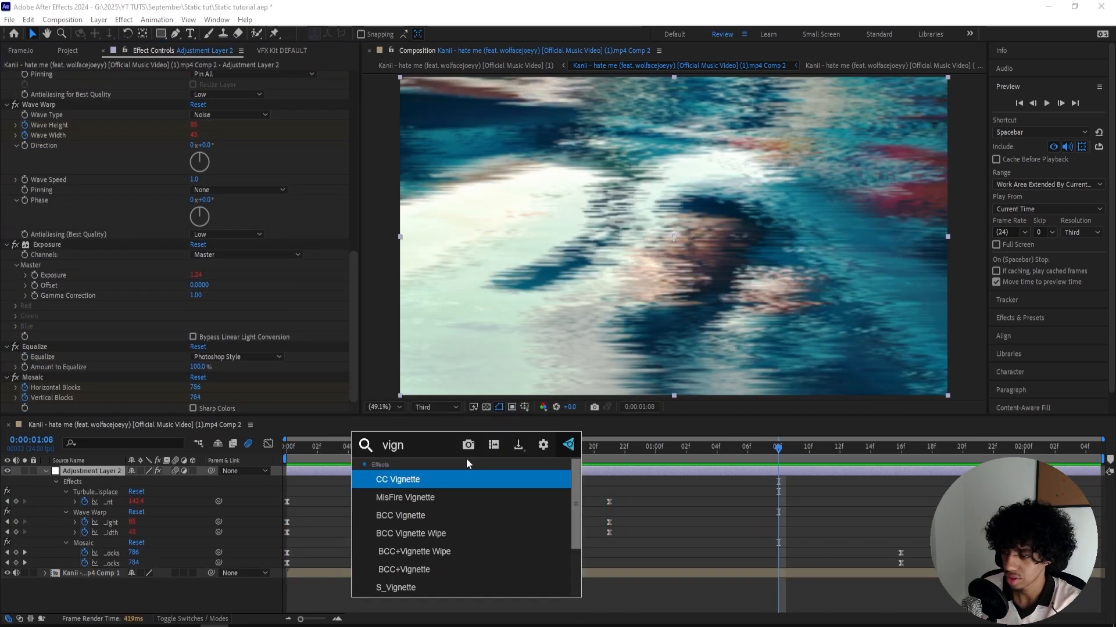
key("Return")
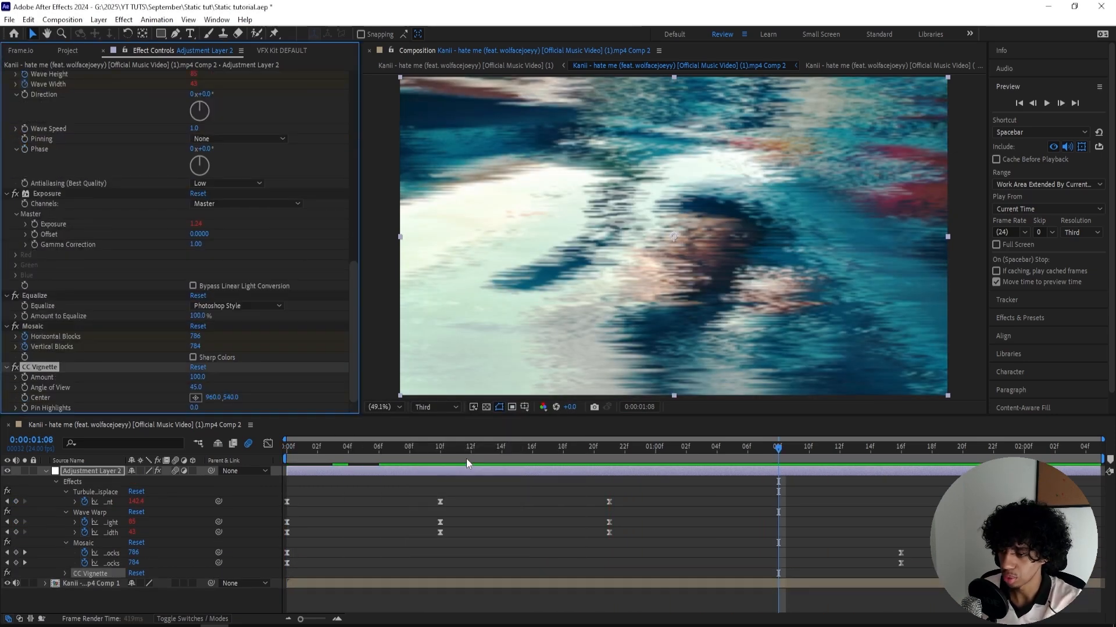
left_click(45, 320)
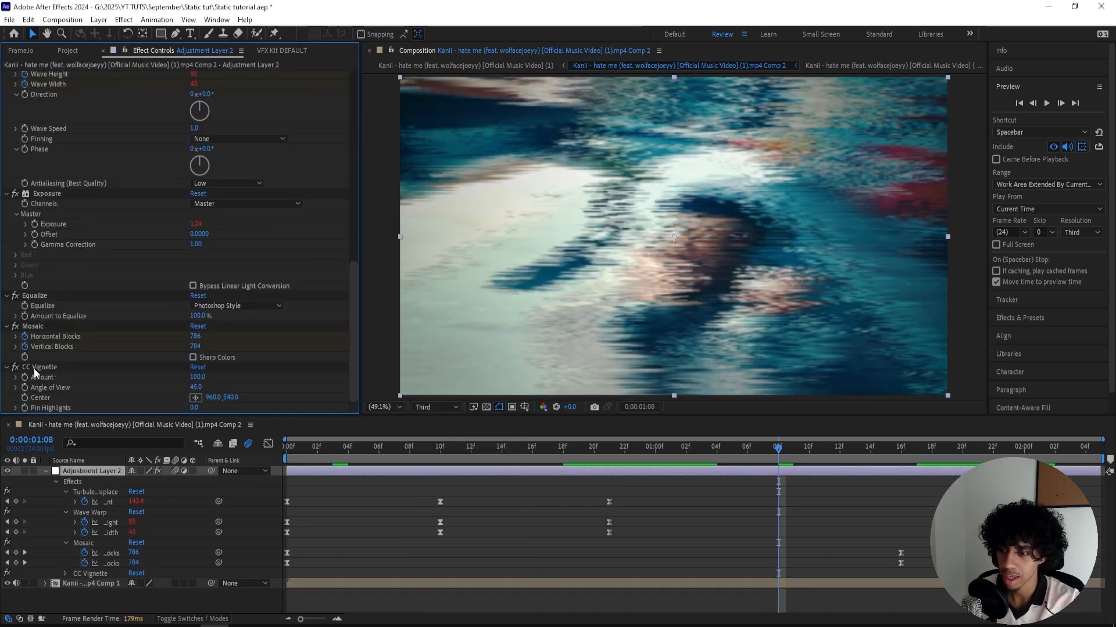
left_click_drag(33, 369, 44, 321)
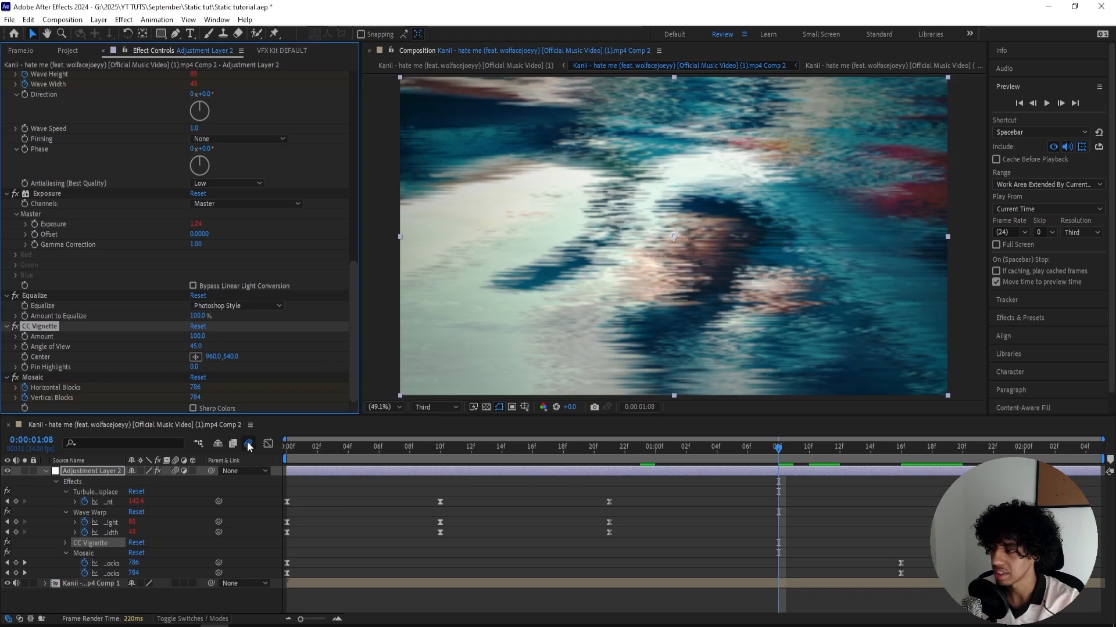
- Add the Posterize Time effect to the adjustment layer
key("ctrl+space")
type("posi")
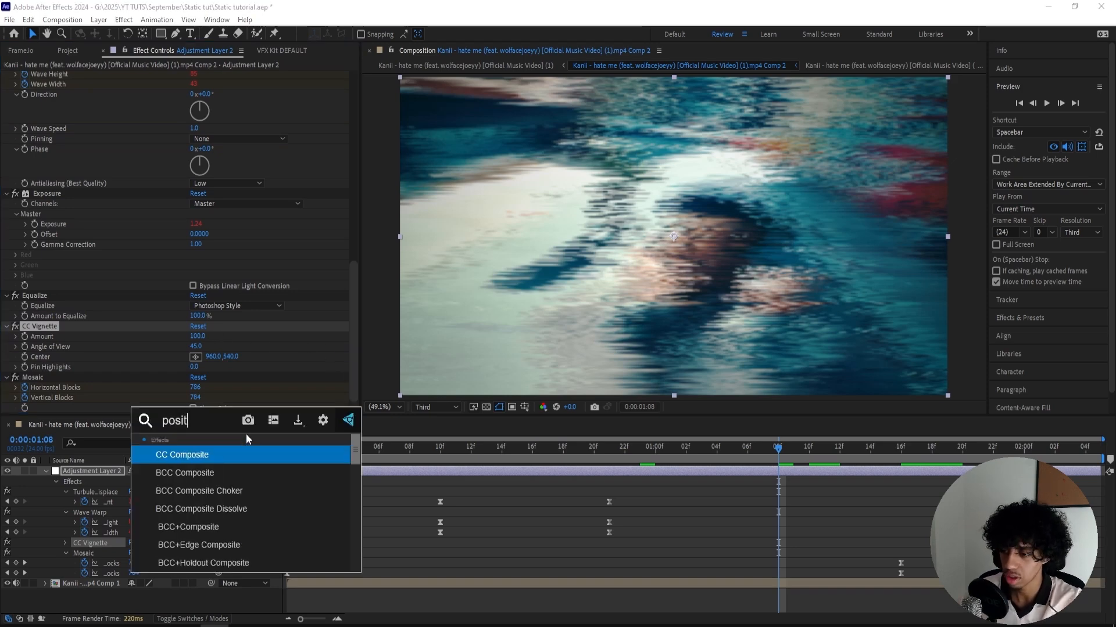
key("BackSpace")
type("terize time")
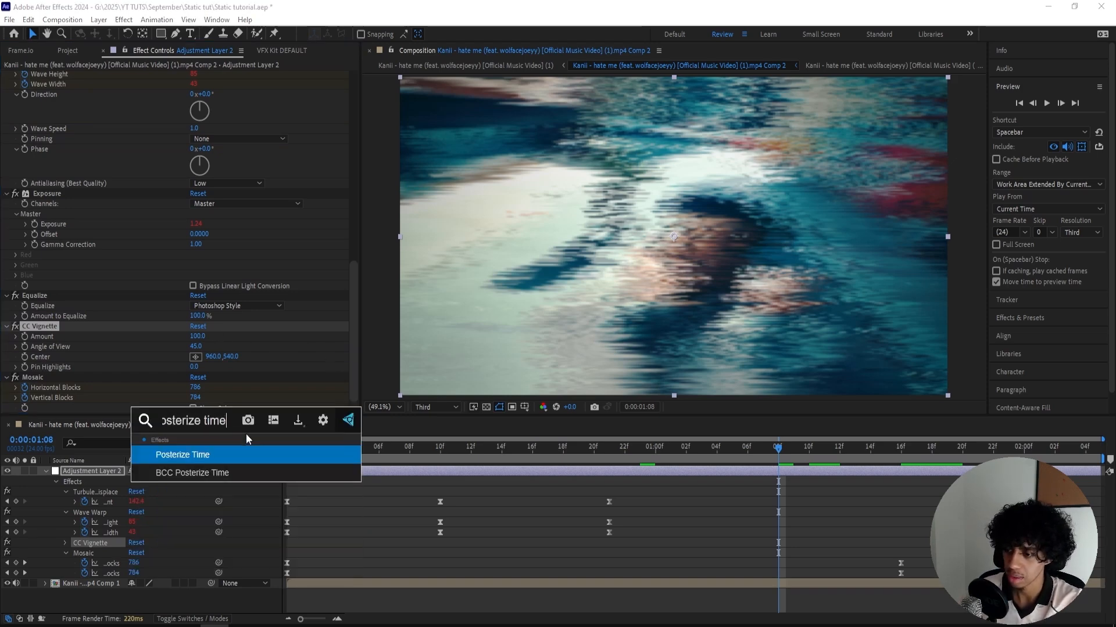
key("Return")
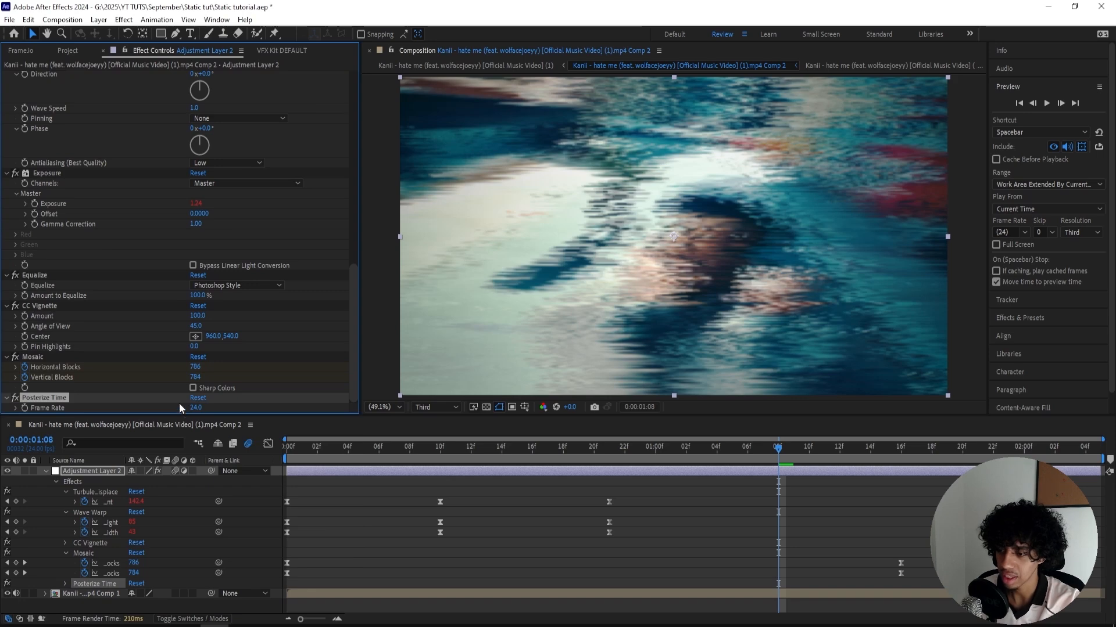
- Set the Posterize Time frame rate to 12 and preview the full effect from the first frame
left_click(195, 408)
type("12")
key("Return")
key("Home")
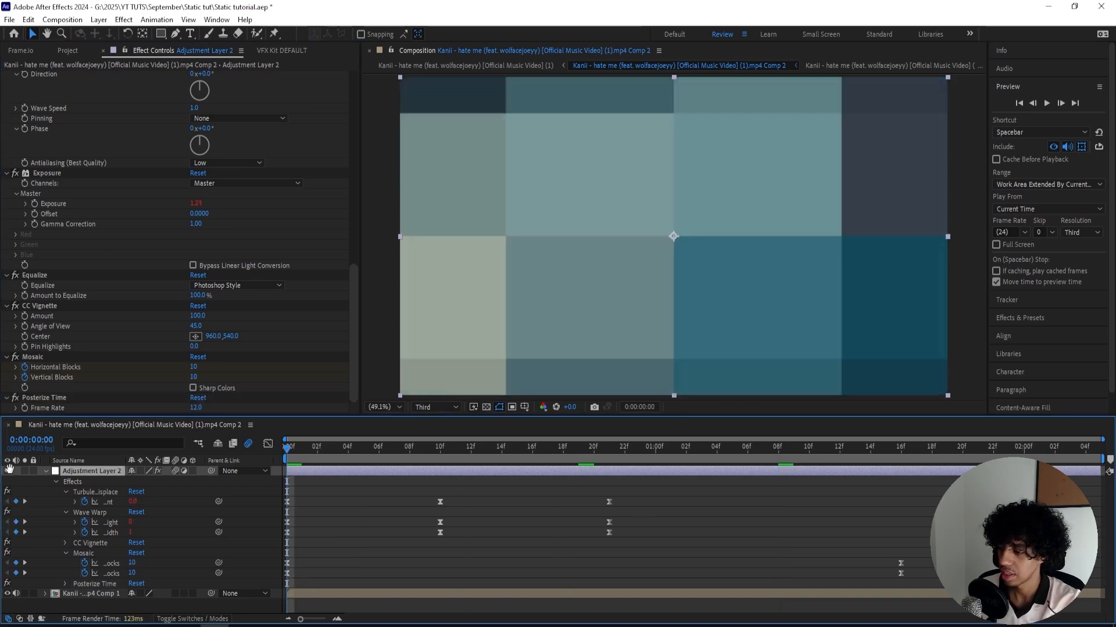
key("space")
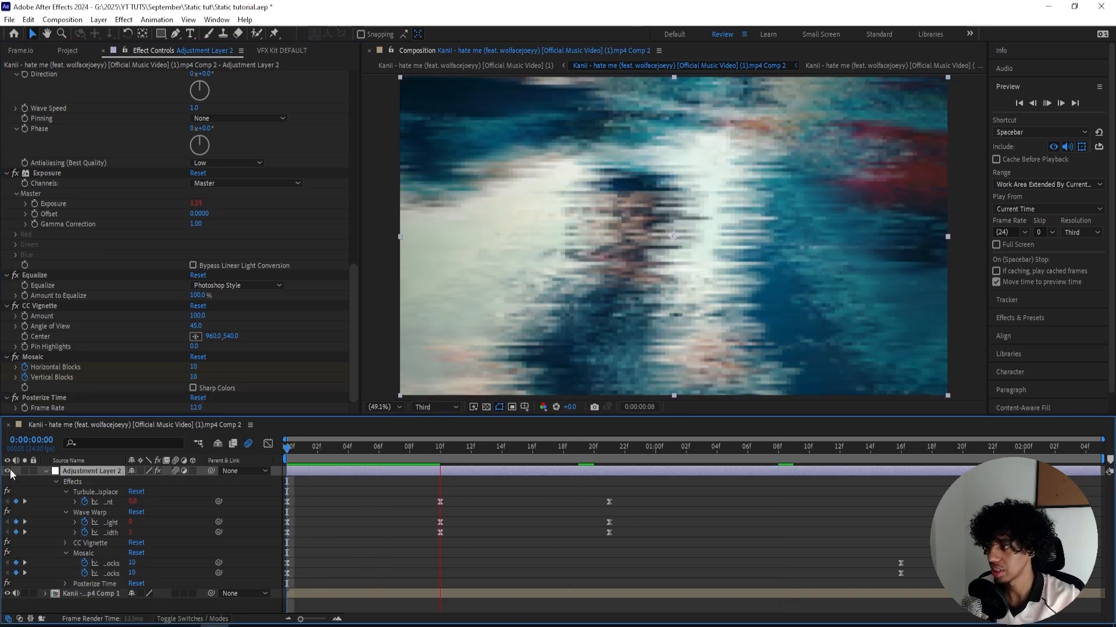